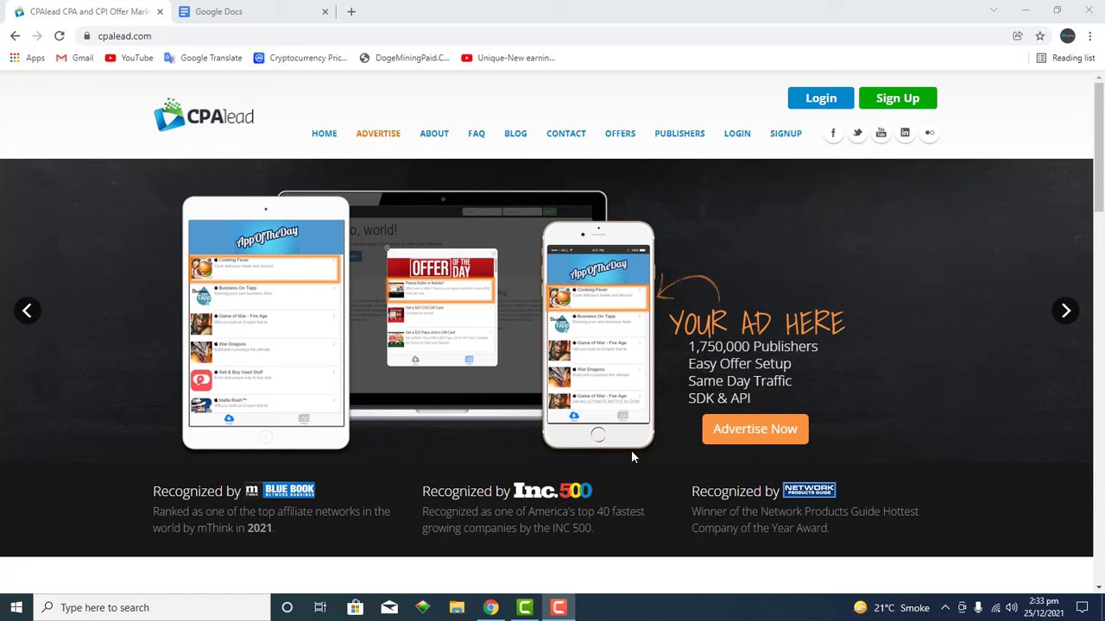
- Open the CPAlead home page and read through its overview for publishers and advertisers
{"action": "left_click", "coordinate": [326, 135]}
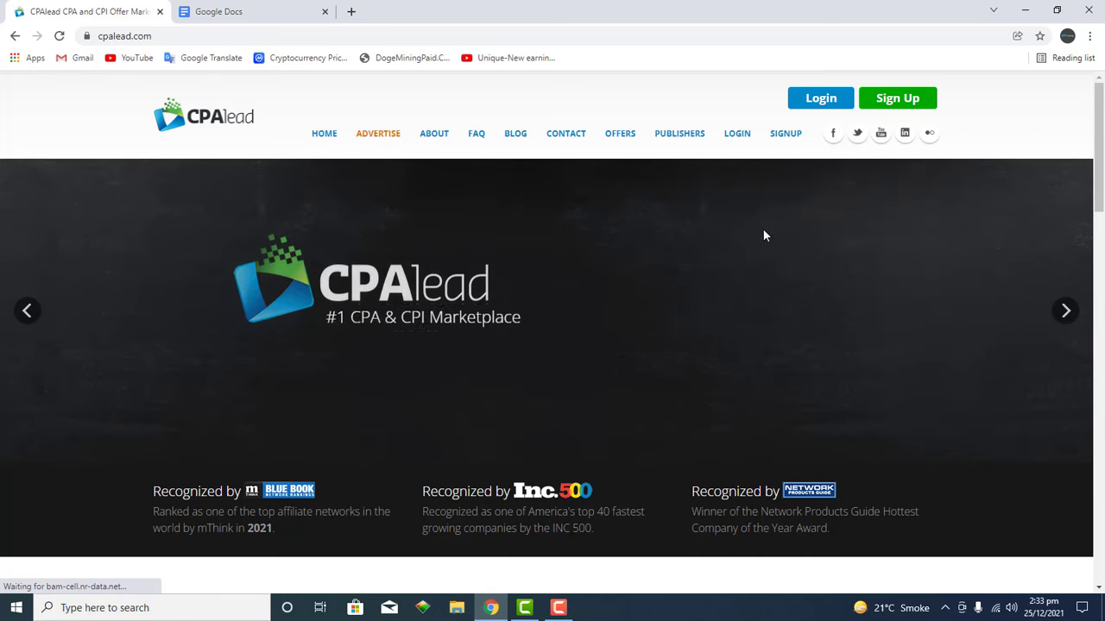
{"action": "scroll", "coordinate": [562, 307], "scroll_direction": "down", "scroll_amount": 3}
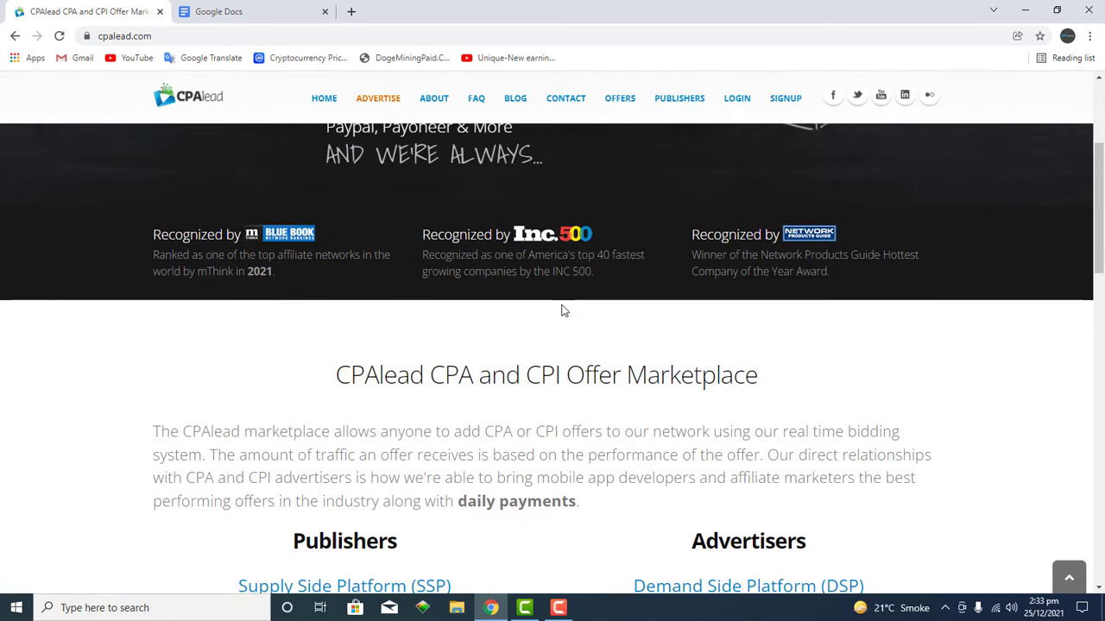
{"action": "scroll", "coordinate": [744, 397], "scroll_direction": "up", "scroll_amount": 2}
{"action": "scroll", "coordinate": [744, 395], "scroll_direction": "down", "scroll_amount": 8}
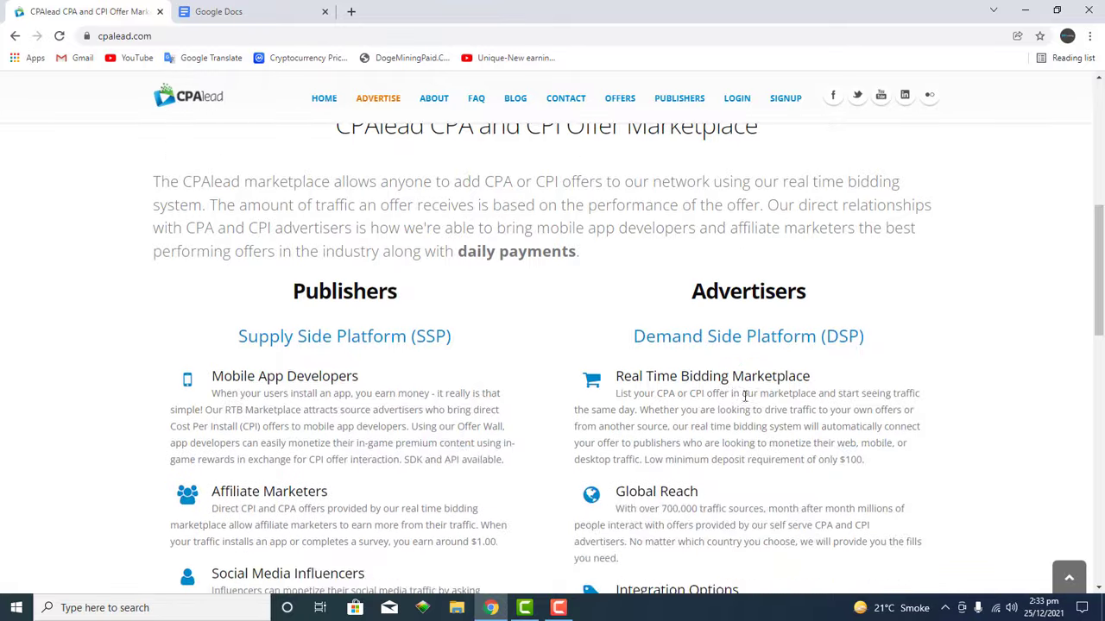
{"action": "scroll", "coordinate": [744, 397], "scroll_direction": "up", "scroll_amount": 10}
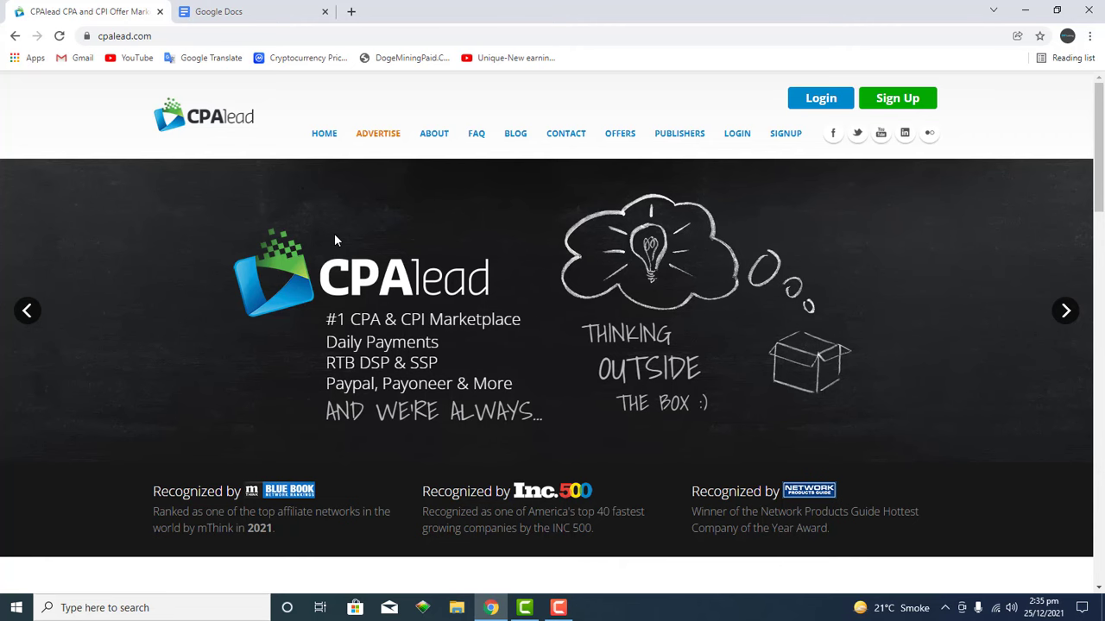
- Open the publisher sign-up page and examine the Google and email registration options, the form fields and the reasons to sign up
{"action": "left_click", "coordinate": [910, 99]}
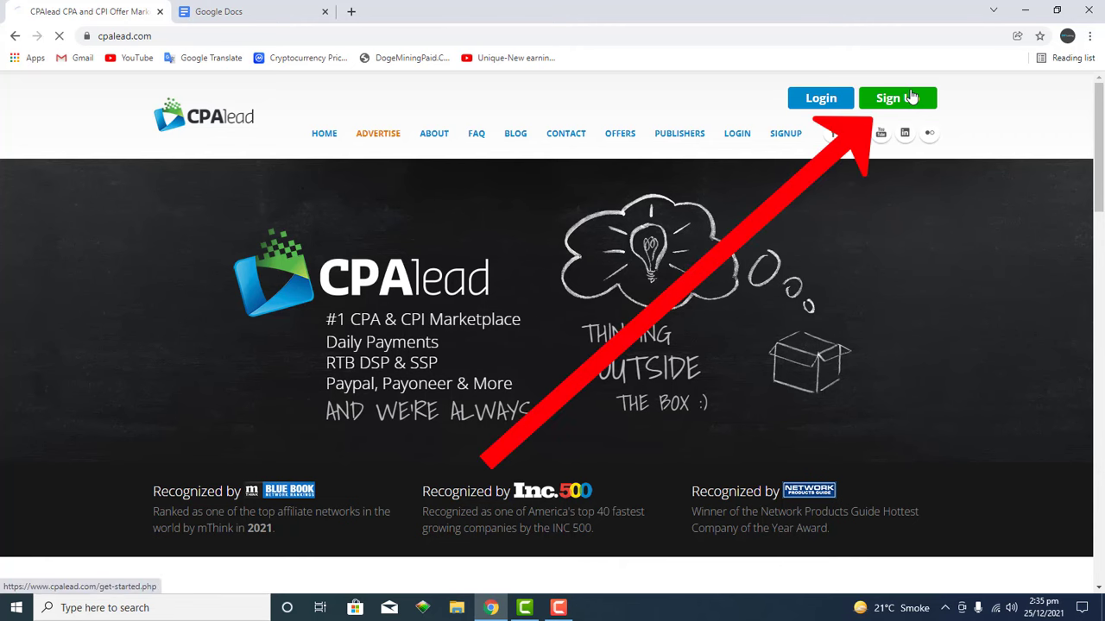
{"action": "scroll", "coordinate": [625, 301], "scroll_direction": "down", "scroll_amount": 5}
{"action": "scroll", "coordinate": [513, 331], "scroll_direction": "up", "scroll_amount": 2}
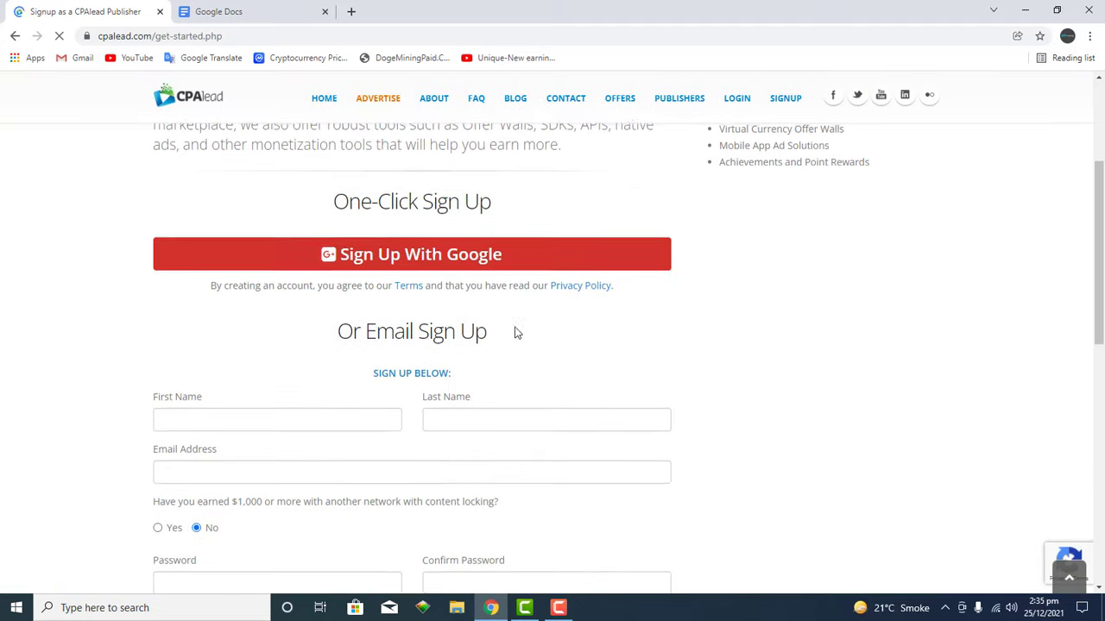
{"action": "scroll", "coordinate": [374, 264], "scroll_direction": "down", "scroll_amount": 3}
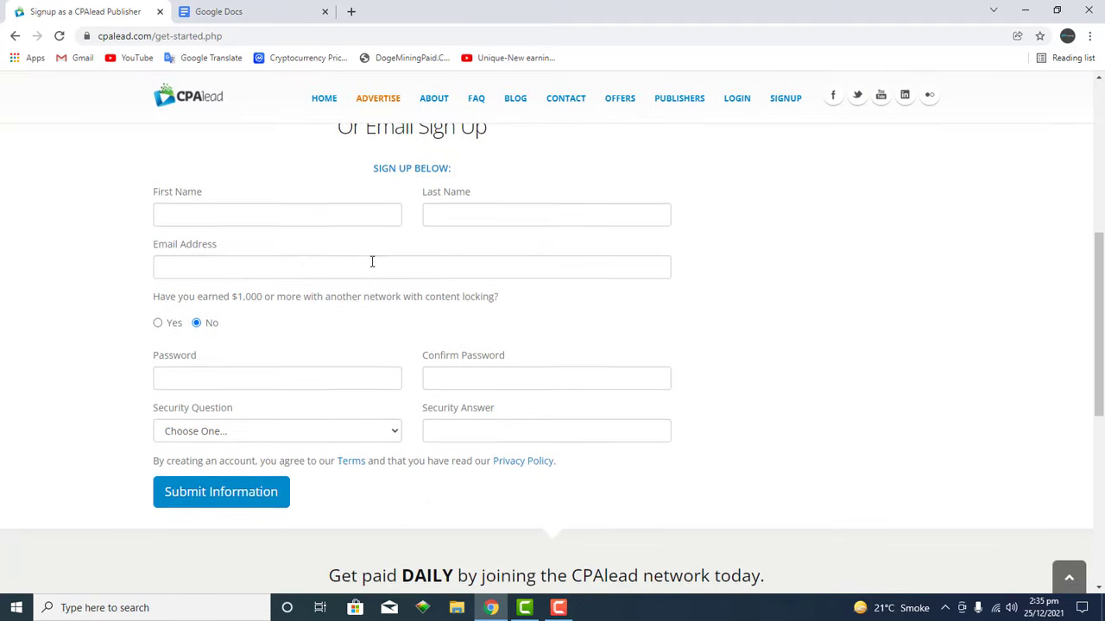
{"action": "left_click", "coordinate": [255, 213]}
{"action": "left_click", "coordinate": [456, 215]}
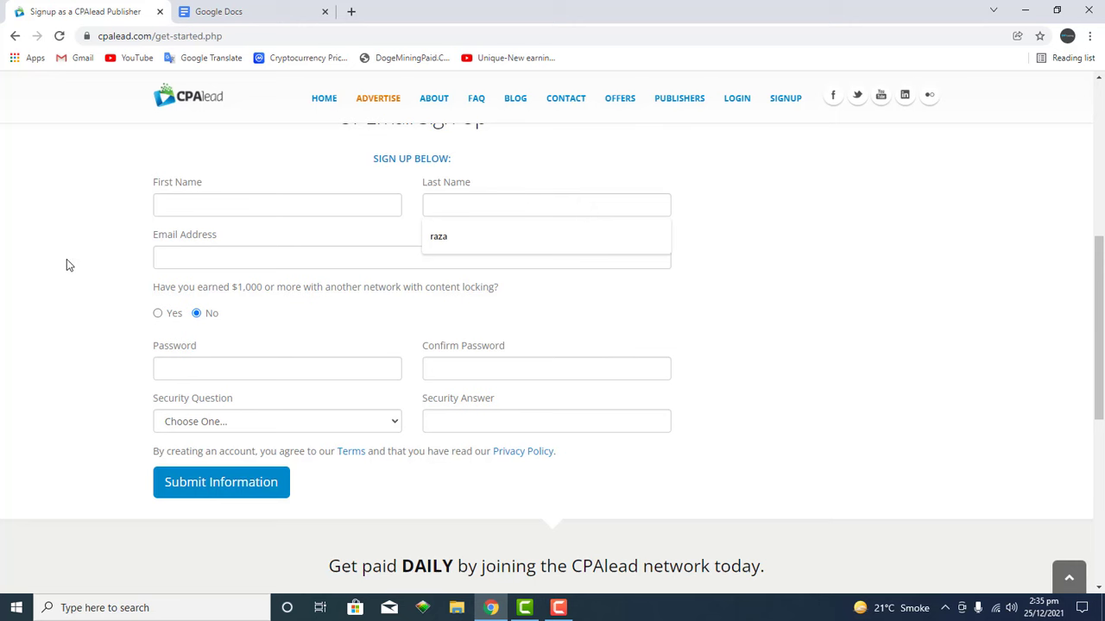
{"action": "left_click", "coordinate": [160, 339]}
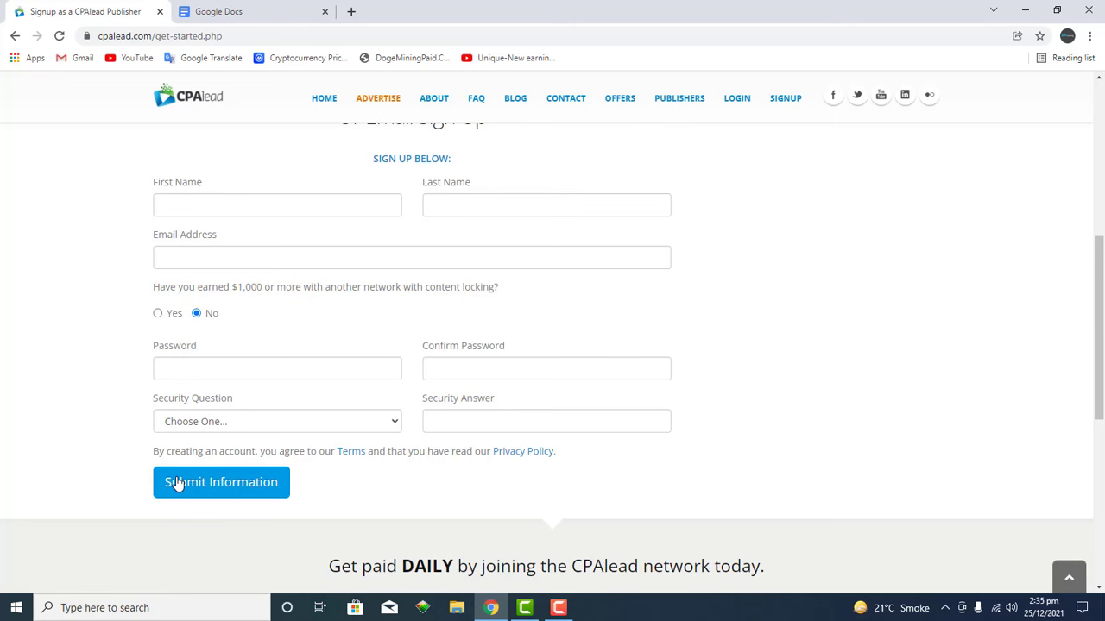
{"action": "scroll", "coordinate": [888, 351], "scroll_direction": "up", "scroll_amount": 1}
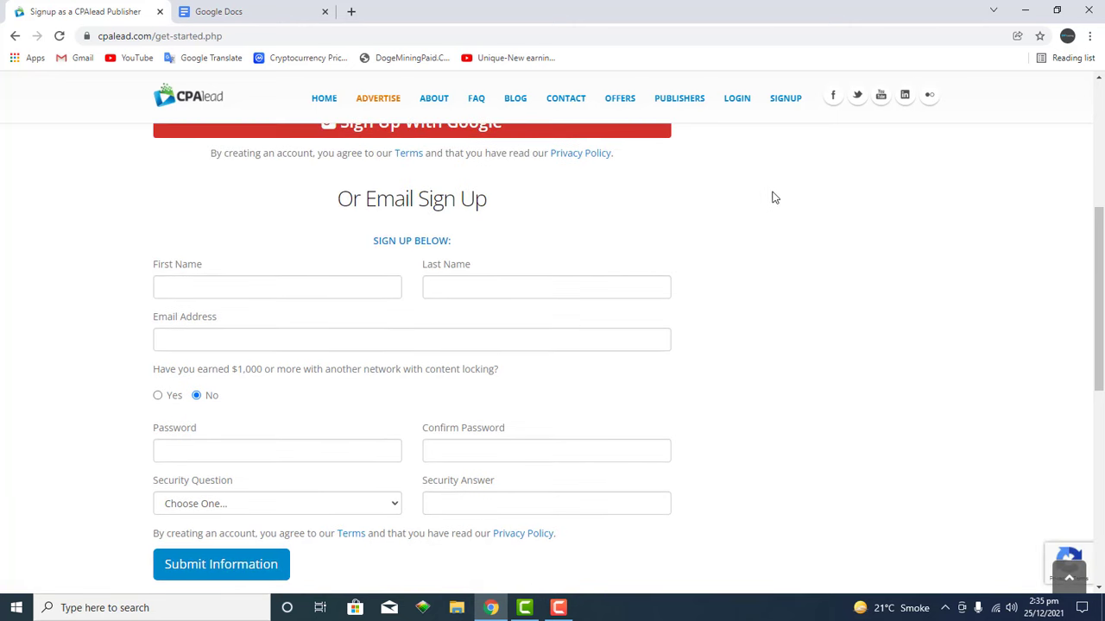
{"action": "scroll", "coordinate": [285, 528], "scroll_direction": "down", "scroll_amount": 2}
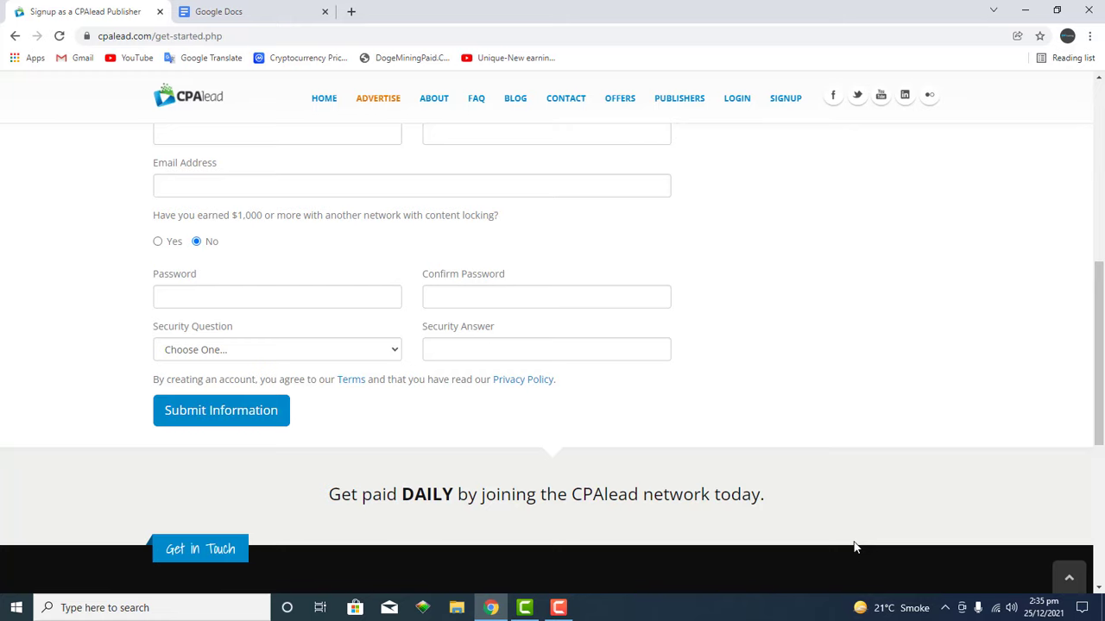
{"action": "scroll", "coordinate": [855, 547], "scroll_direction": "up", "scroll_amount": 6}
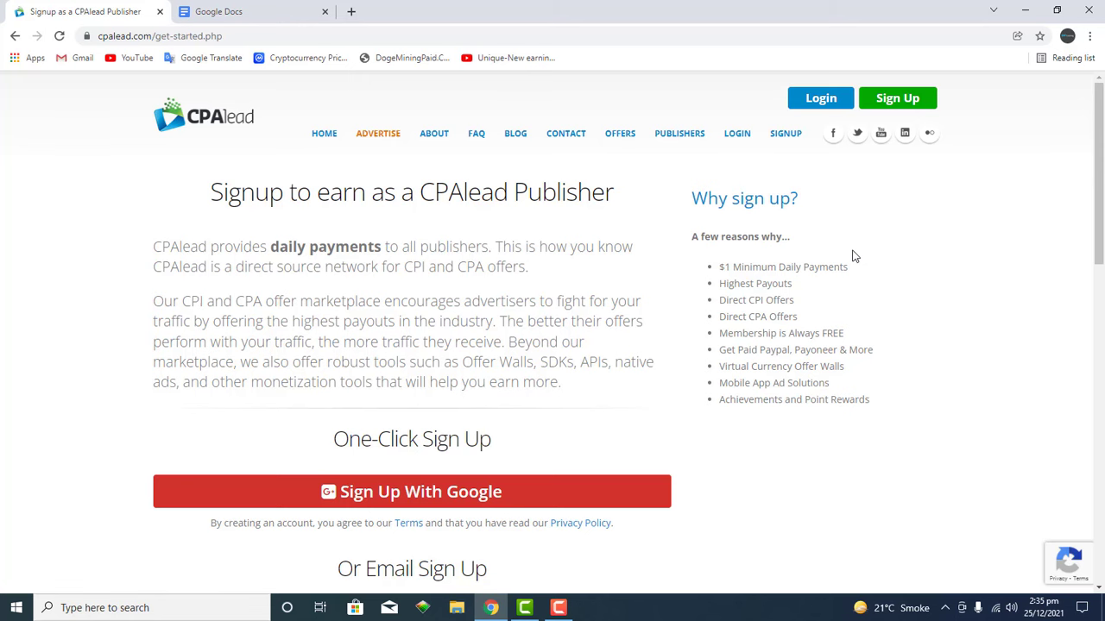
{"action": "scroll", "coordinate": [853, 257], "scroll_direction": "down", "scroll_amount": 5}
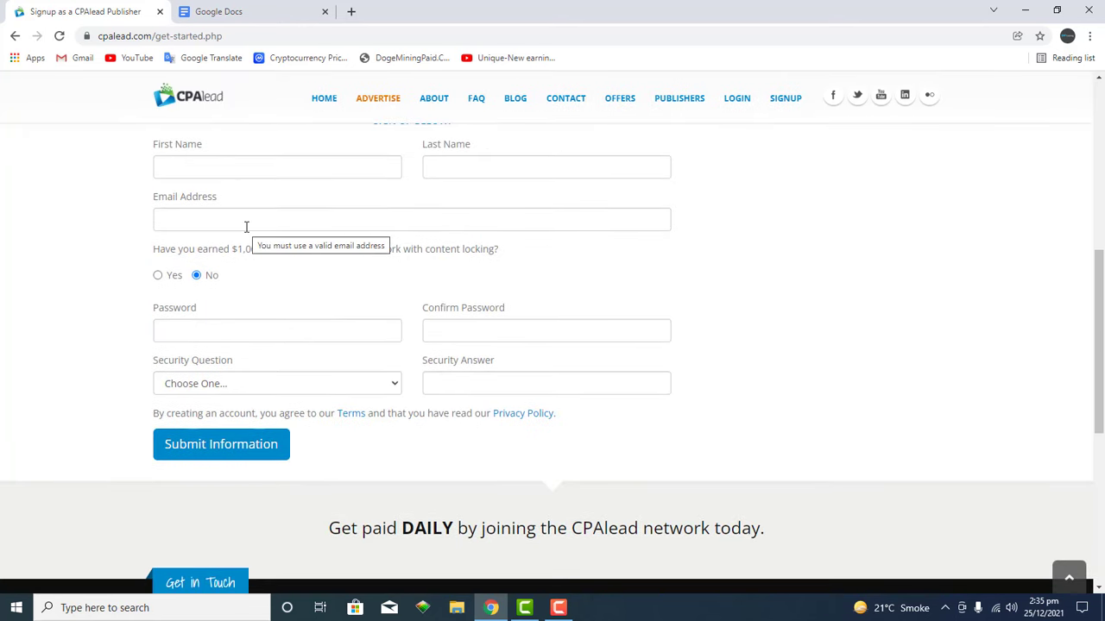
{"action": "scroll", "coordinate": [905, 371], "scroll_direction": "up", "scroll_amount": 5}
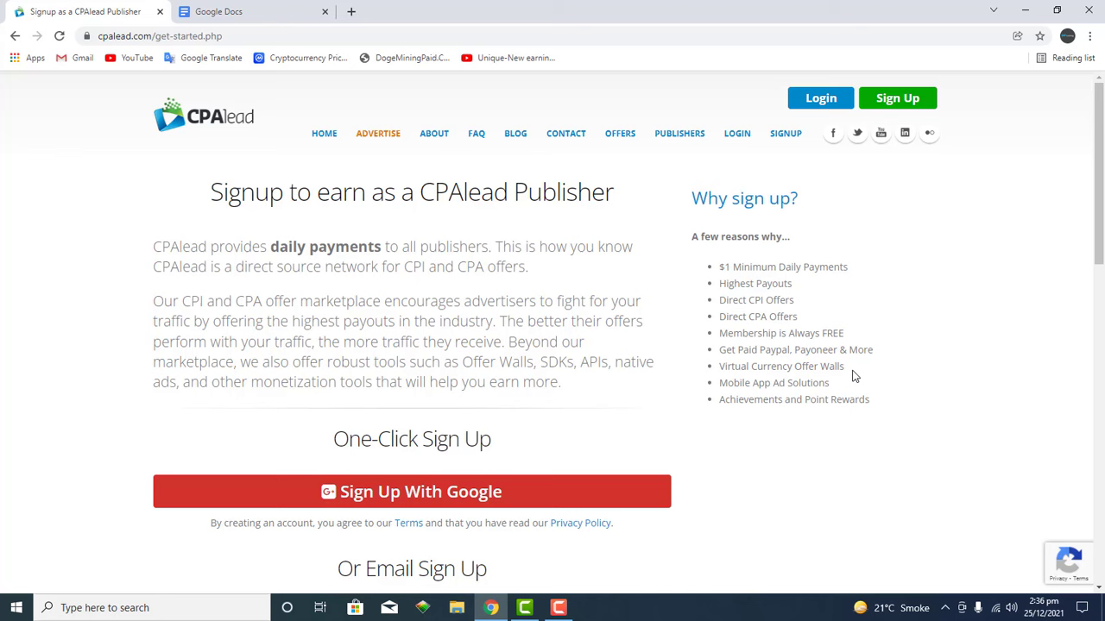
- Open the login page and log in to the account as a publisher
{"action": "left_click", "coordinate": [821, 100]}
{"action": "scroll", "coordinate": [345, 388], "scroll_direction": "down", "scroll_amount": 3}
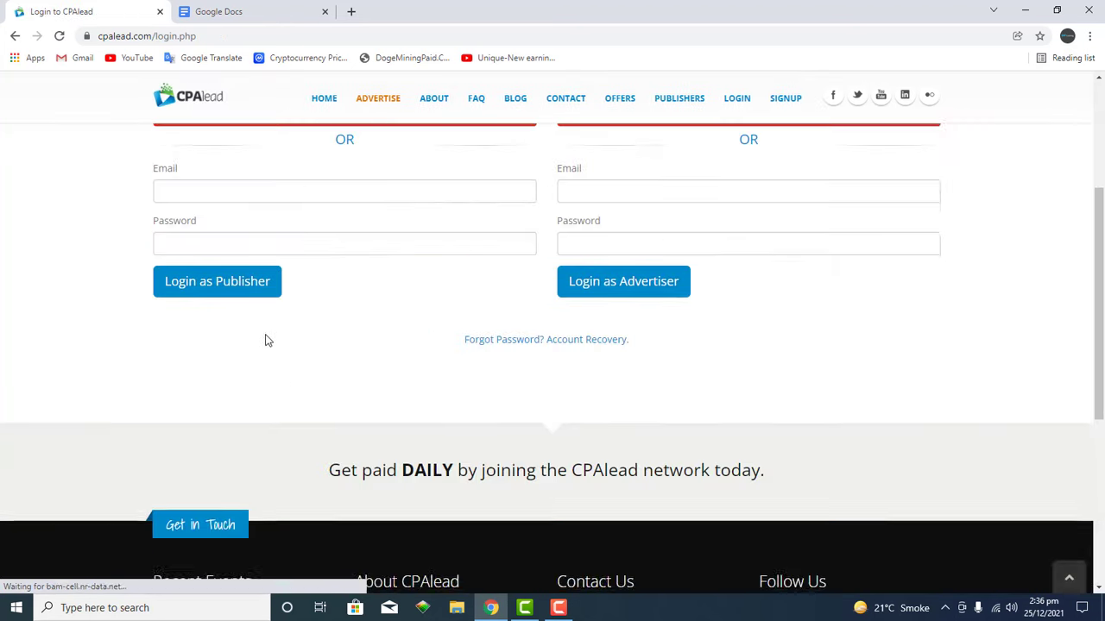
{"action": "scroll", "coordinate": [265, 340], "scroll_direction": "up", "scroll_amount": 2}
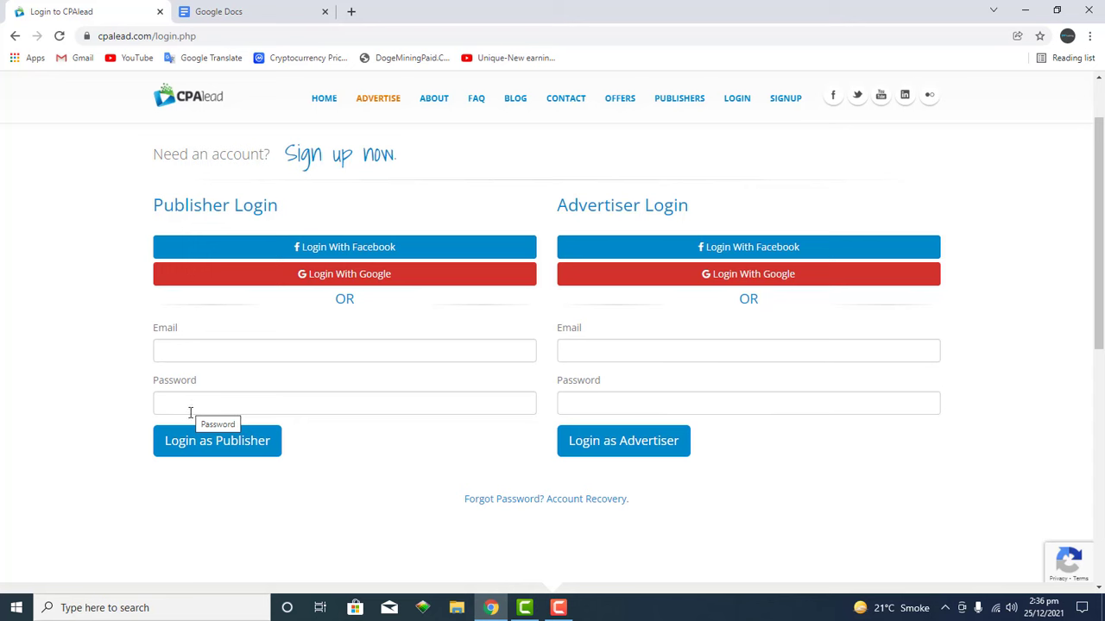
{"action": "left_click", "coordinate": [186, 455]}
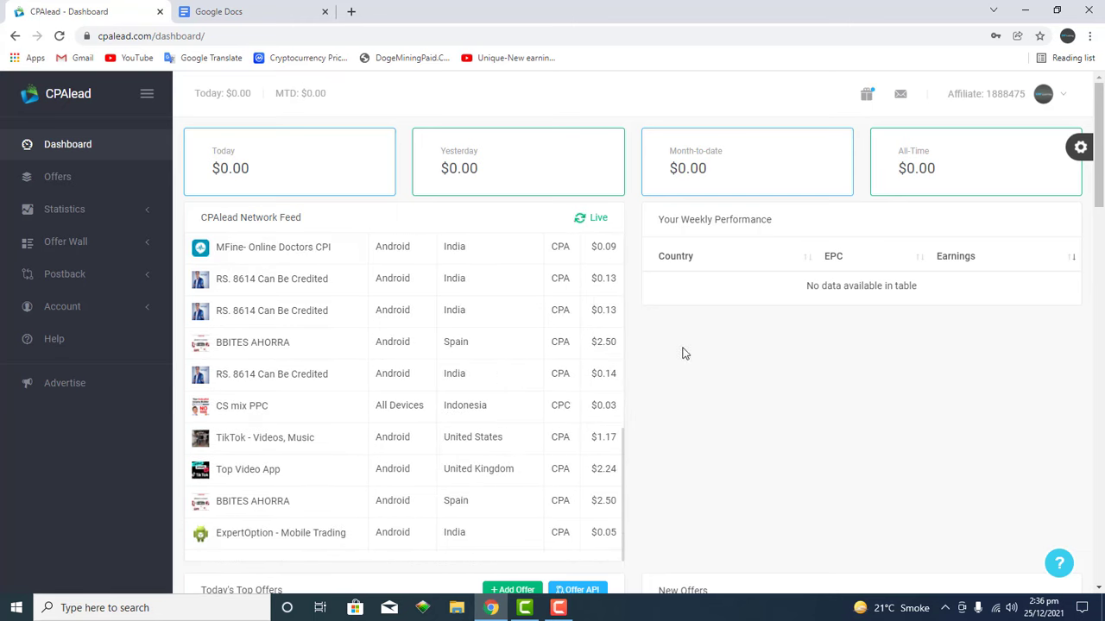
- Look over the dashboard's network feed, today's top offers and new offers with their payouts
{"action": "scroll", "coordinate": [512, 350], "scroll_direction": "down", "scroll_amount": 2}
{"action": "scroll", "coordinate": [822, 354], "scroll_direction": "down", "scroll_amount": 4}
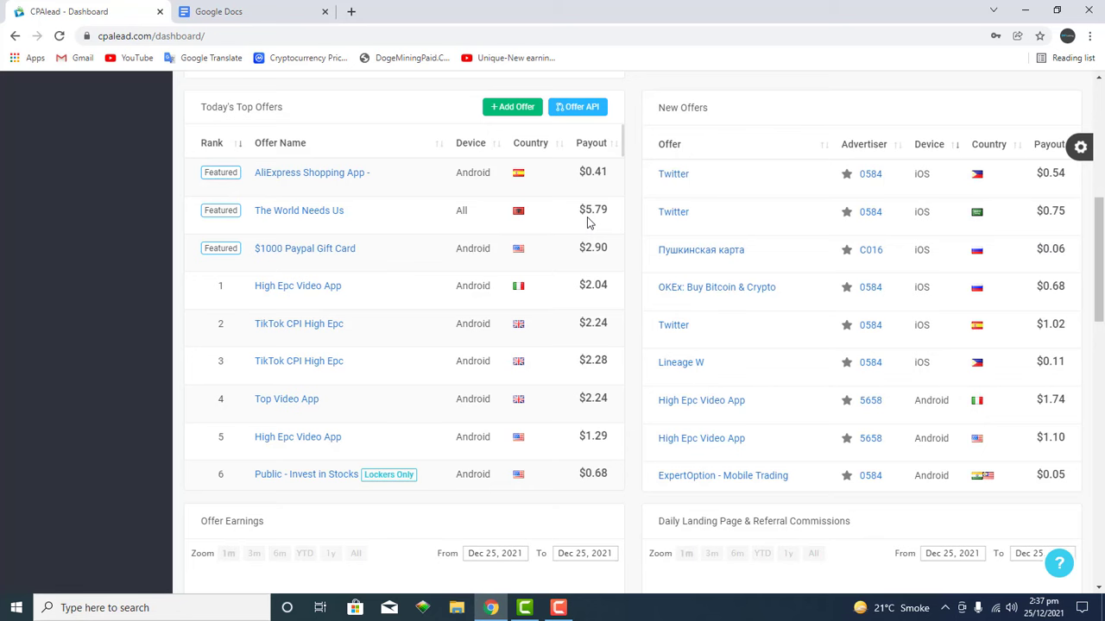
{"action": "scroll", "coordinate": [681, 252], "scroll_direction": "up", "scroll_amount": 2}
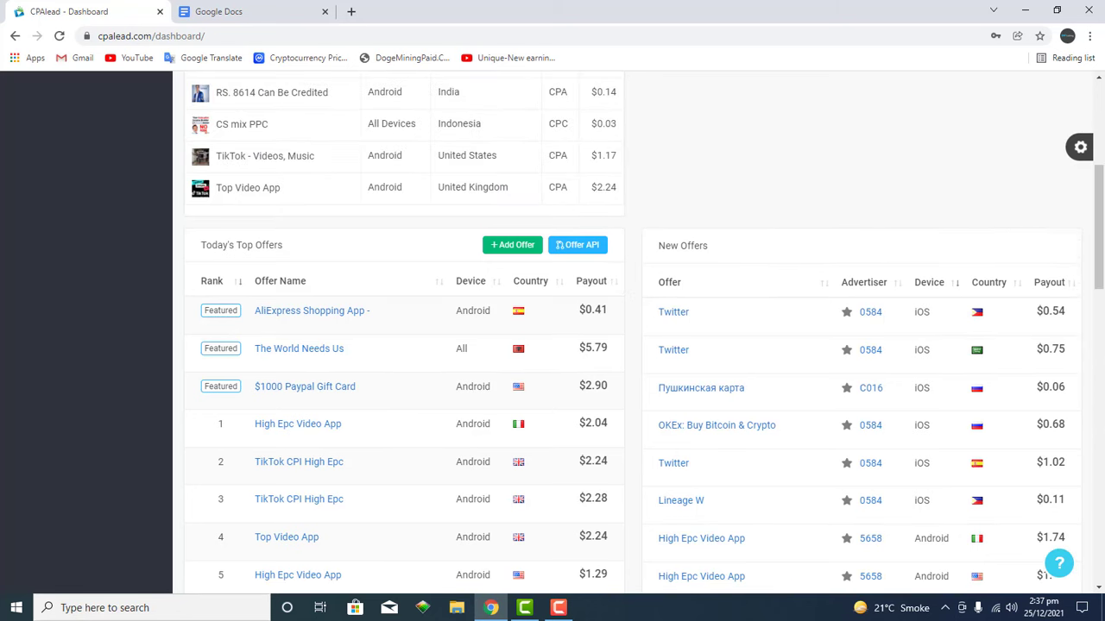
{"action": "scroll", "coordinate": [681, 259], "scroll_direction": "up", "scroll_amount": 5}
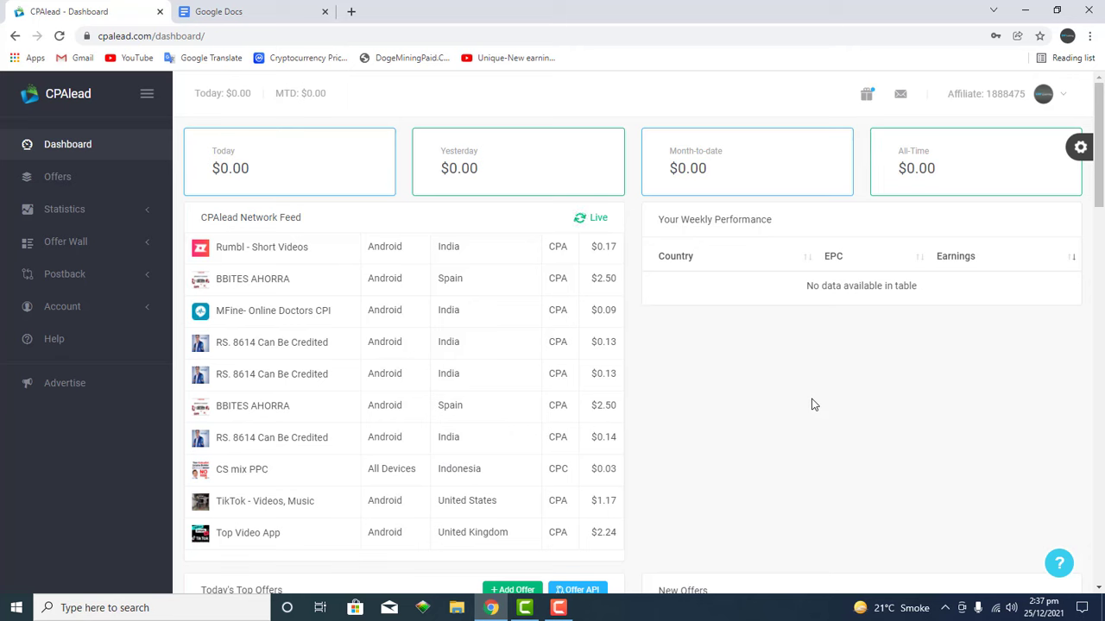
- Open the Offers page and filter the offers by all countries, keeping All Devices as the device filter
{"action": "left_click", "coordinate": [74, 185]}
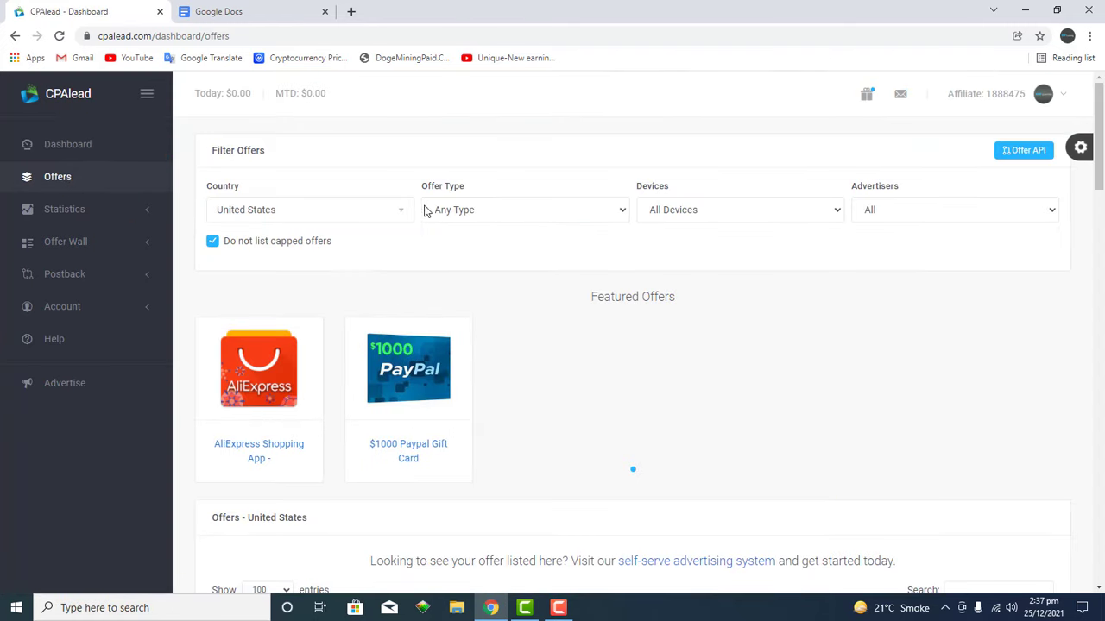
{"action": "left_click", "coordinate": [271, 213]}
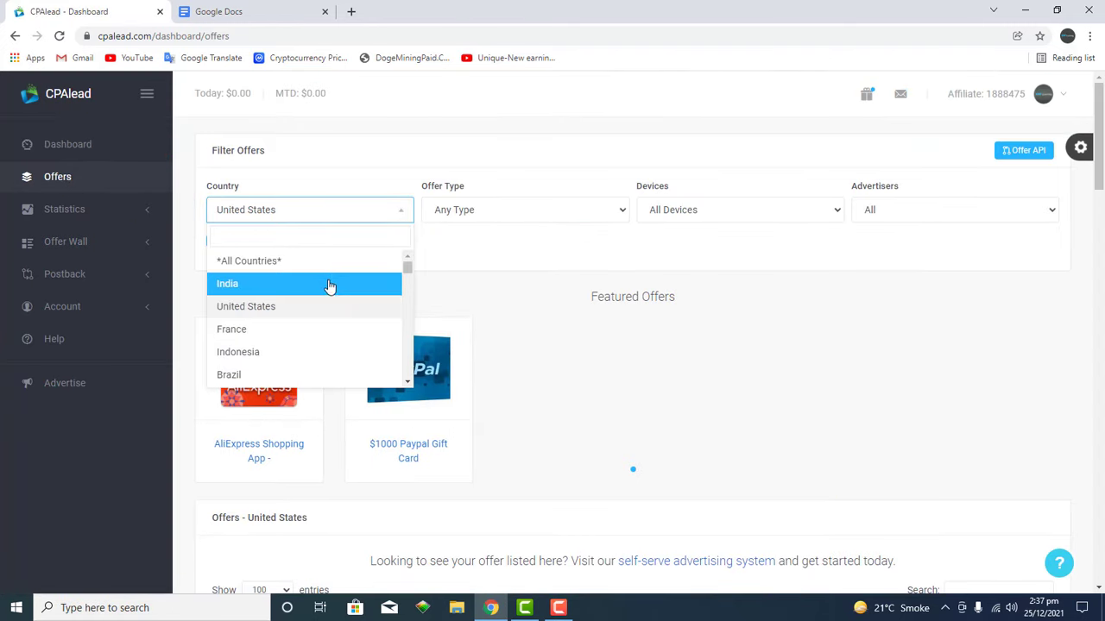
{"action": "scroll", "coordinate": [328, 285], "scroll_direction": "down", "scroll_amount": 10}
{"action": "scroll", "coordinate": [329, 286], "scroll_direction": "down", "scroll_amount": 8}
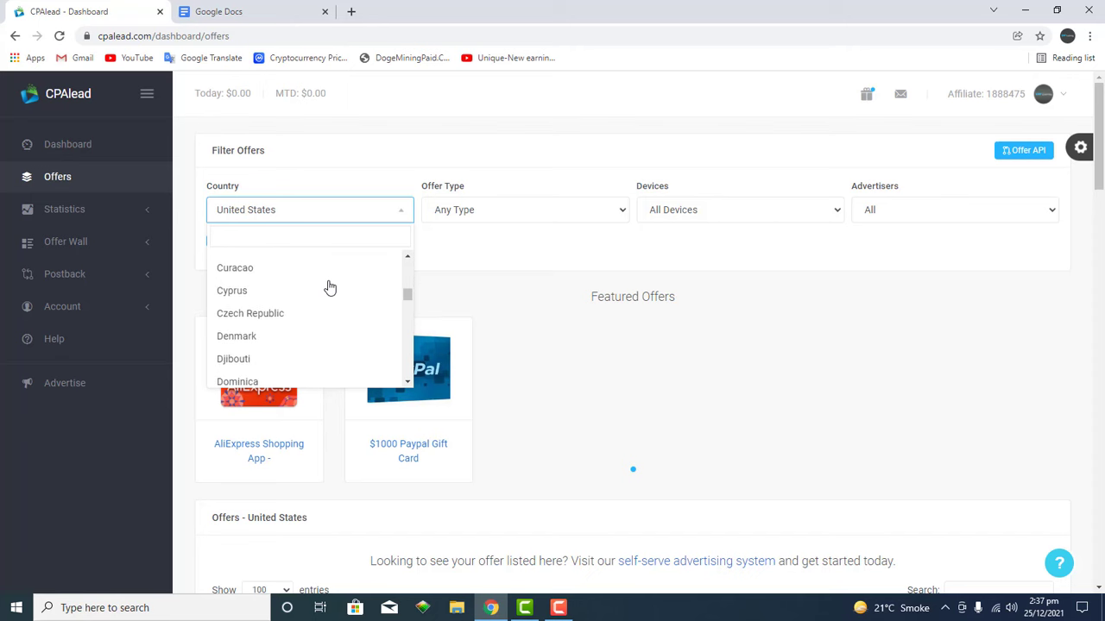
{"action": "left_click_drag", "start_coordinate": [409, 308], "coordinate": [408, 258]}
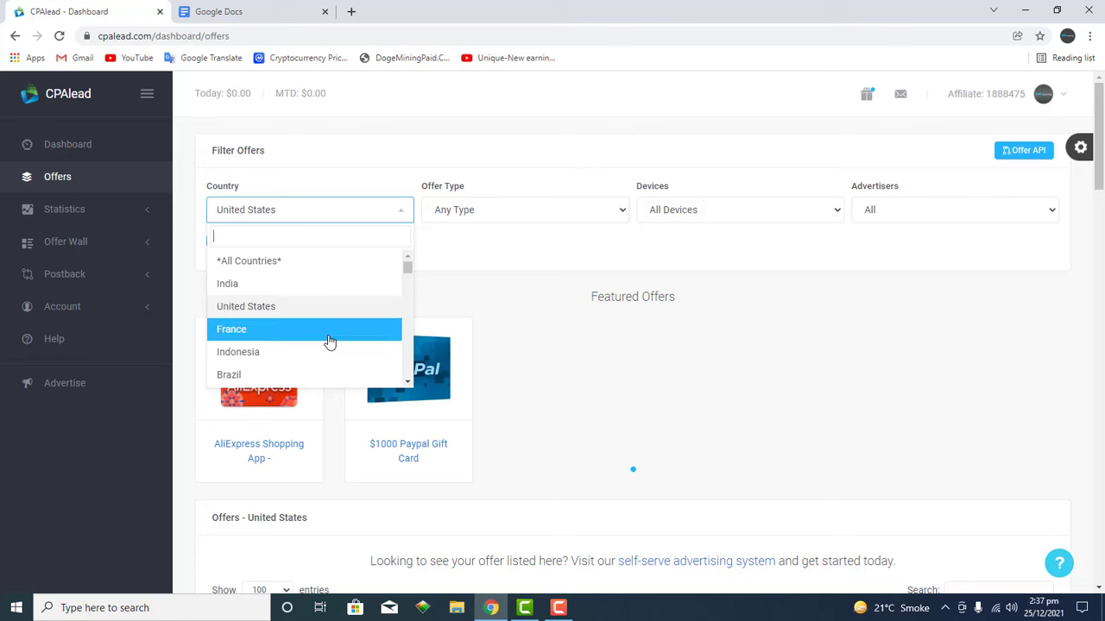
{"action": "scroll", "coordinate": [328, 318], "scroll_direction": "down", "scroll_amount": 3}
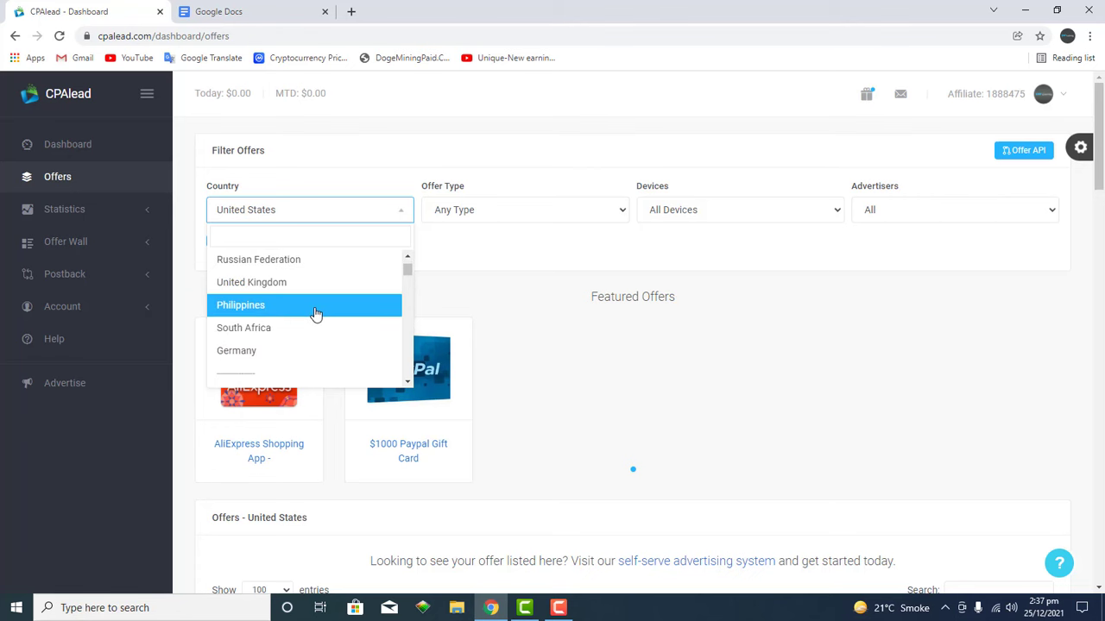
{"action": "scroll", "coordinate": [319, 315], "scroll_direction": "up", "scroll_amount": 3}
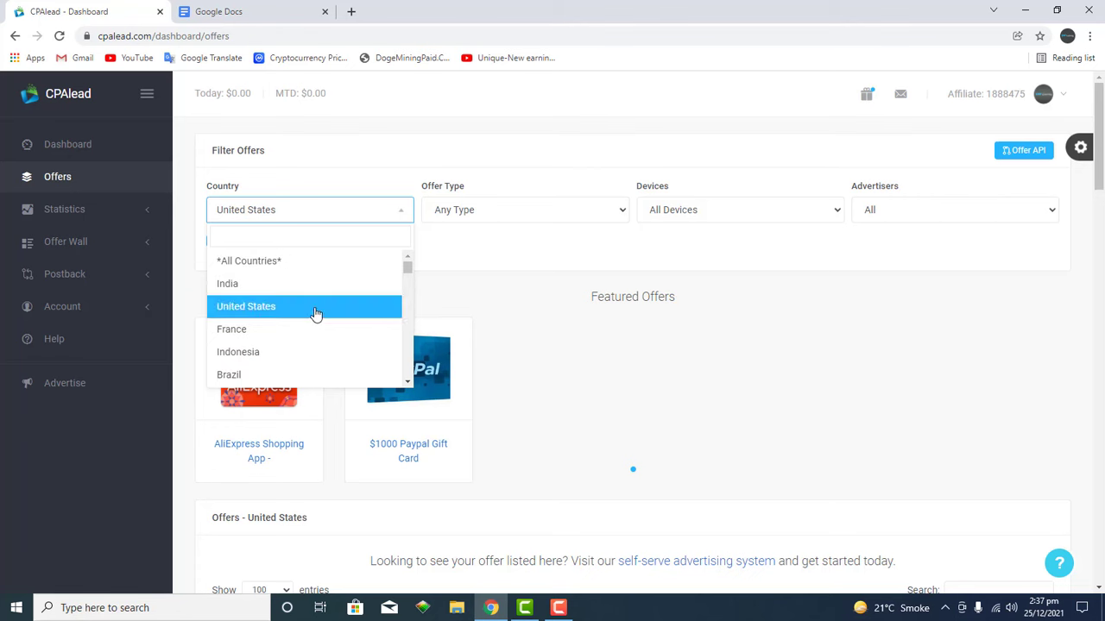
{"action": "left_click", "coordinate": [289, 262]}
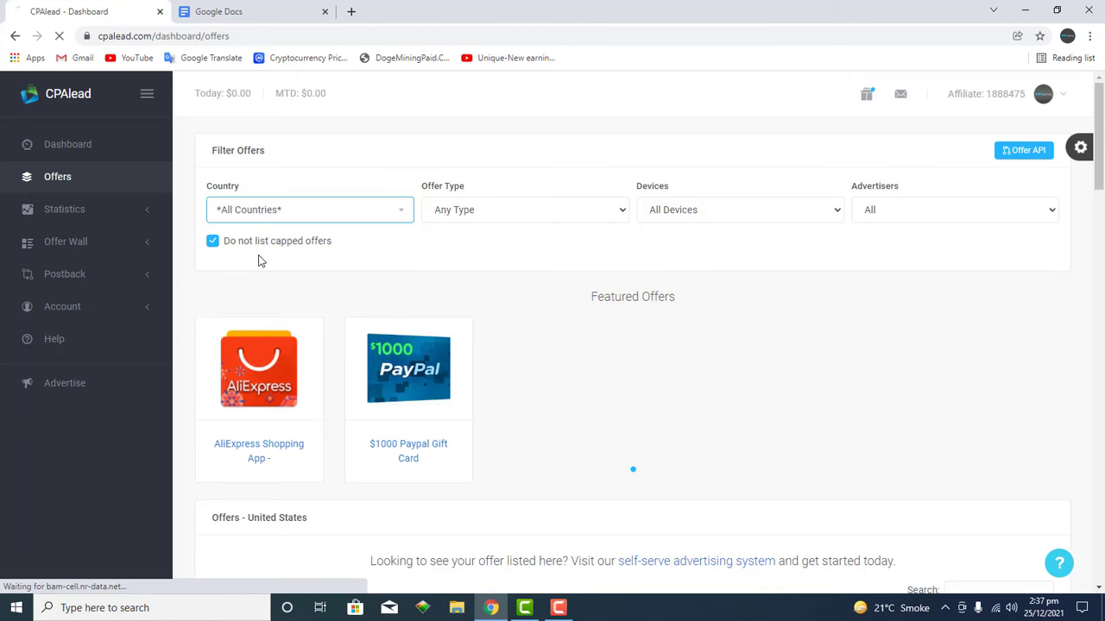
{"action": "left_click", "coordinate": [671, 218]}
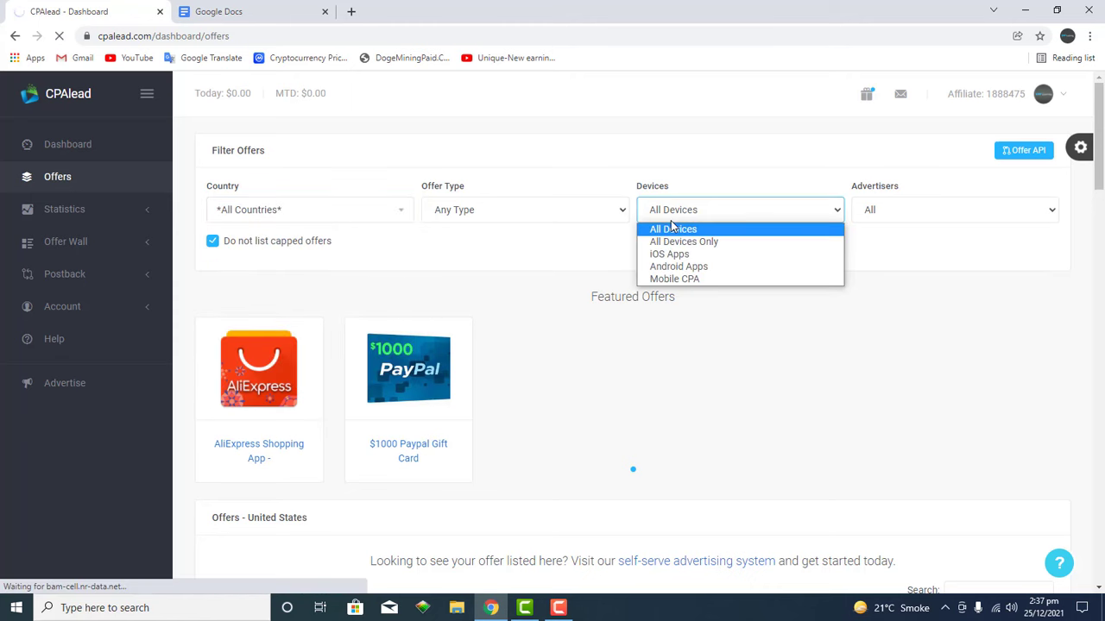
{"action": "left_click", "coordinate": [672, 227]}
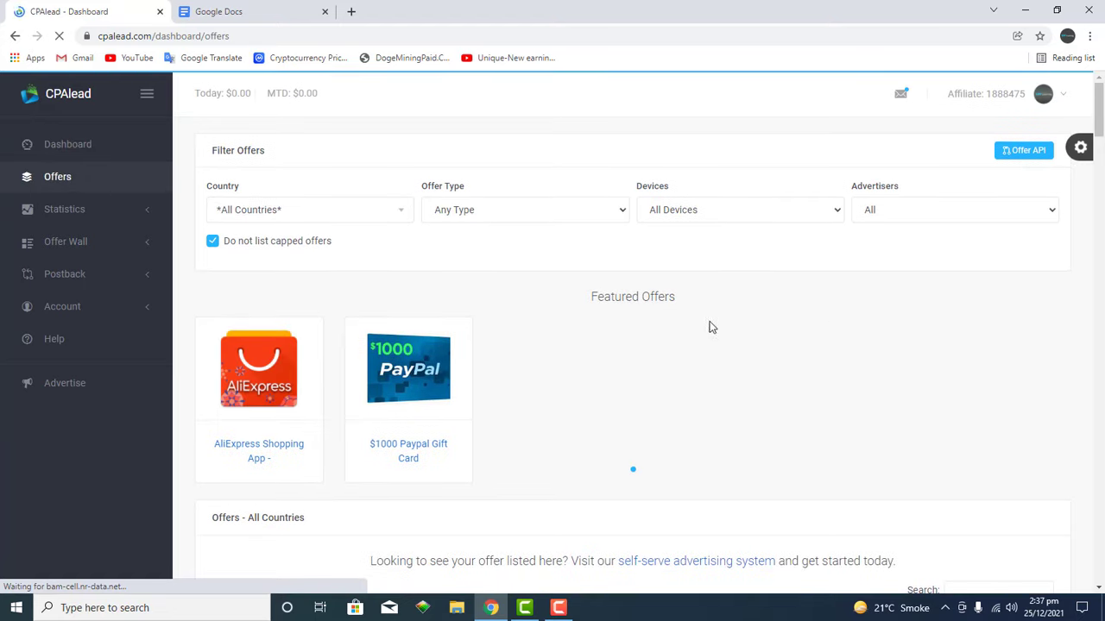
- Examine the all-countries offer list, checking the offers' devices, types, countries and payouts
{"action": "scroll", "coordinate": [604, 311], "scroll_direction": "down", "scroll_amount": 3}
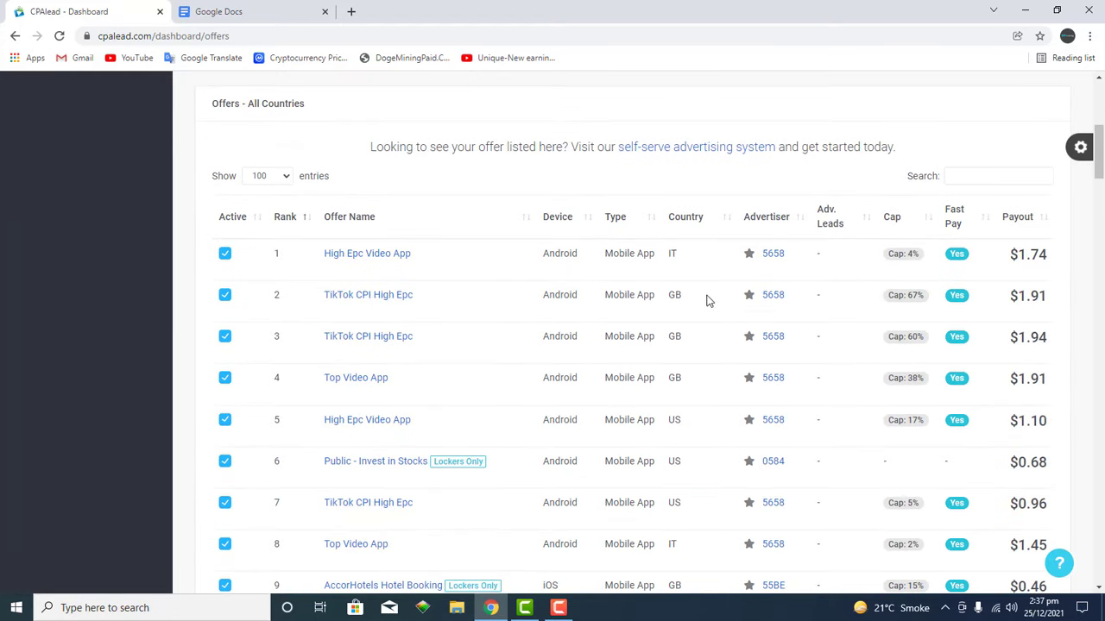
{"action": "scroll", "coordinate": [670, 388], "scroll_direction": "down", "scroll_amount": 3}
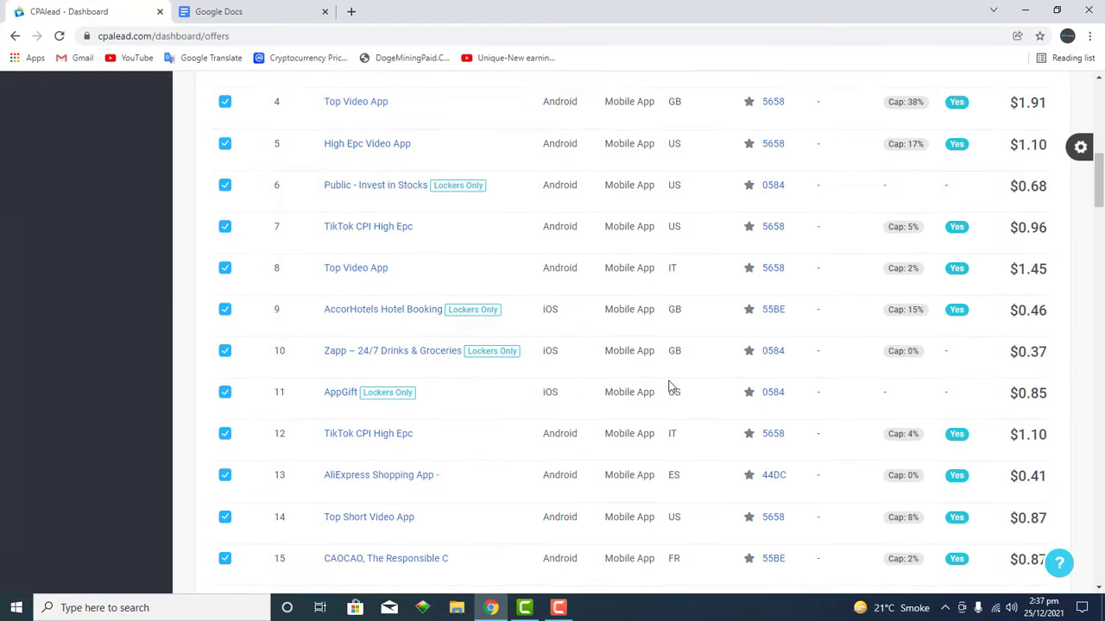
{"action": "scroll", "coordinate": [628, 356], "scroll_direction": "up", "scroll_amount": 3}
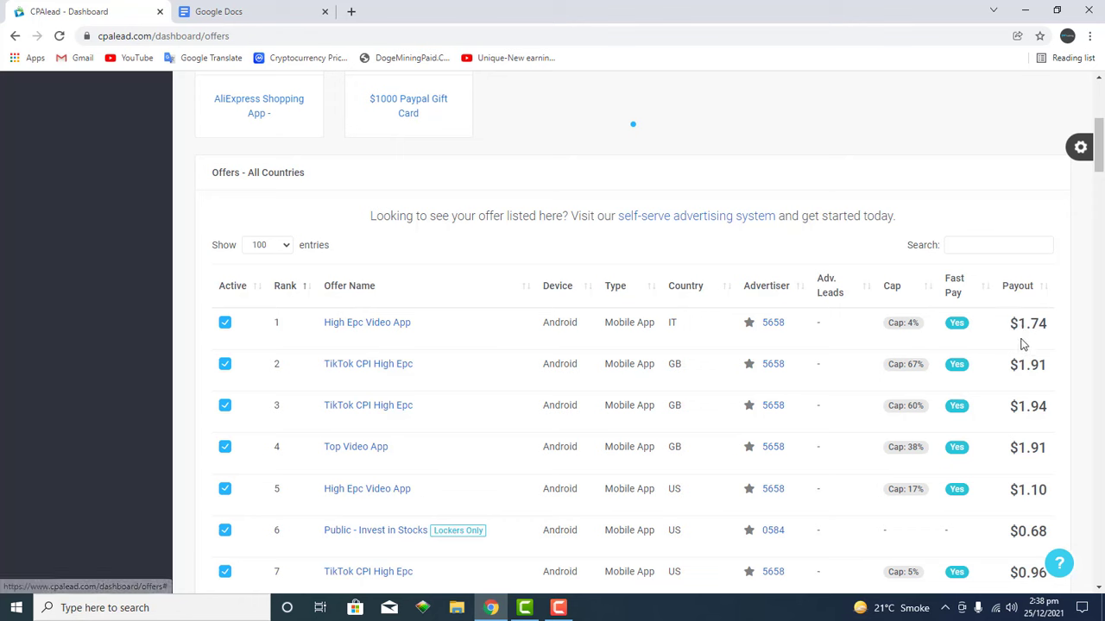
{"action": "left_click_drag", "start_coordinate": [1053, 328], "coordinate": [1080, 318]}
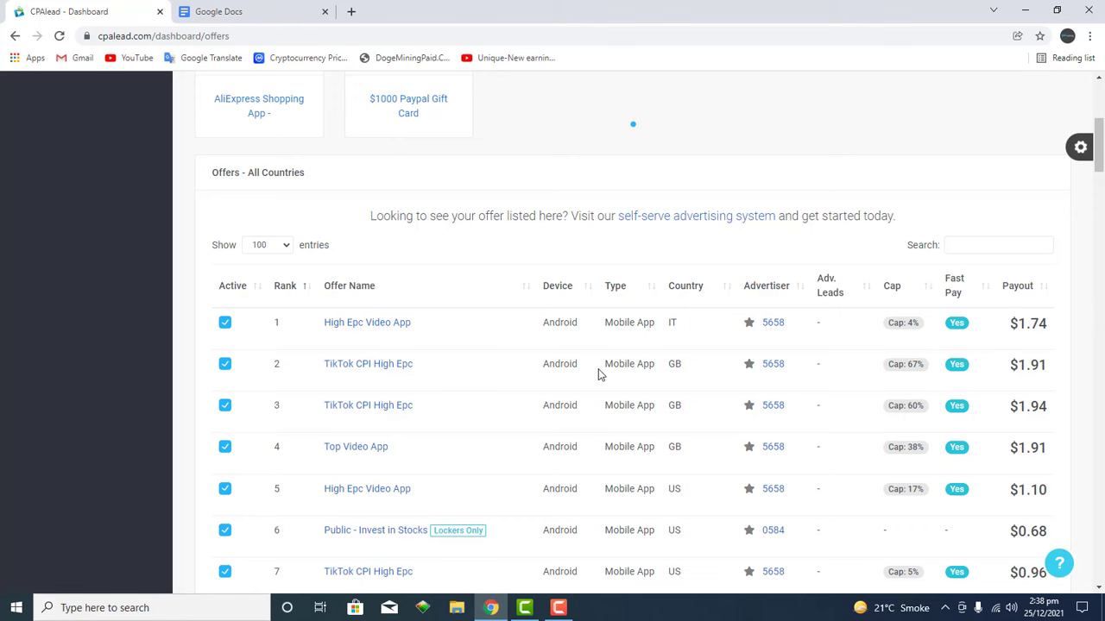
{"action": "scroll", "coordinate": [474, 335], "scroll_direction": "up", "scroll_amount": 4}
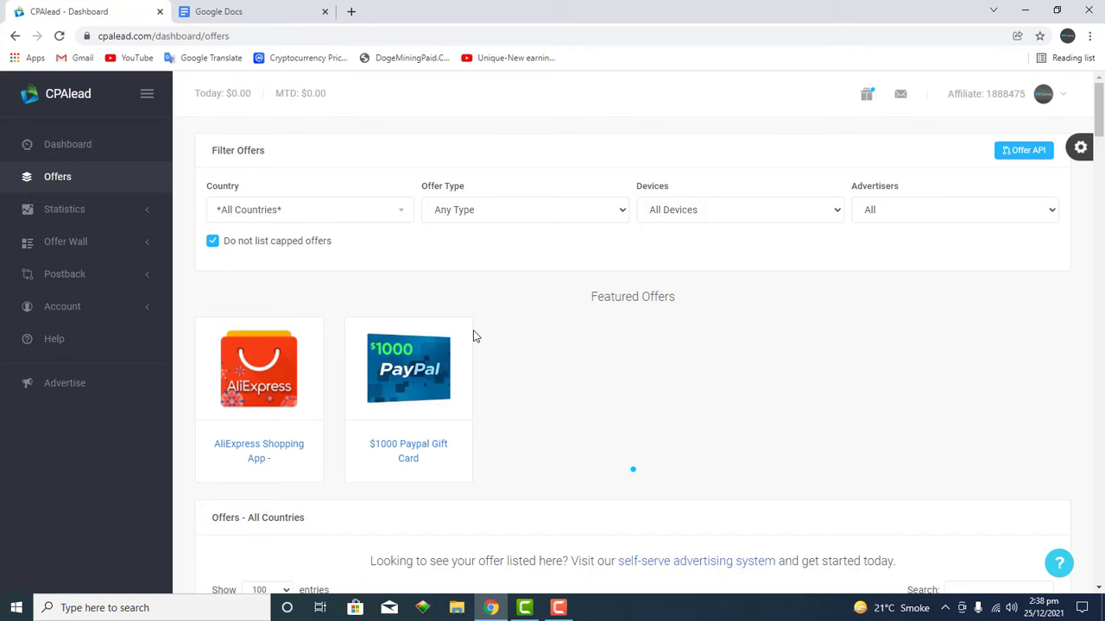
{"action": "scroll", "coordinate": [475, 335], "scroll_direction": "down", "scroll_amount": 5}
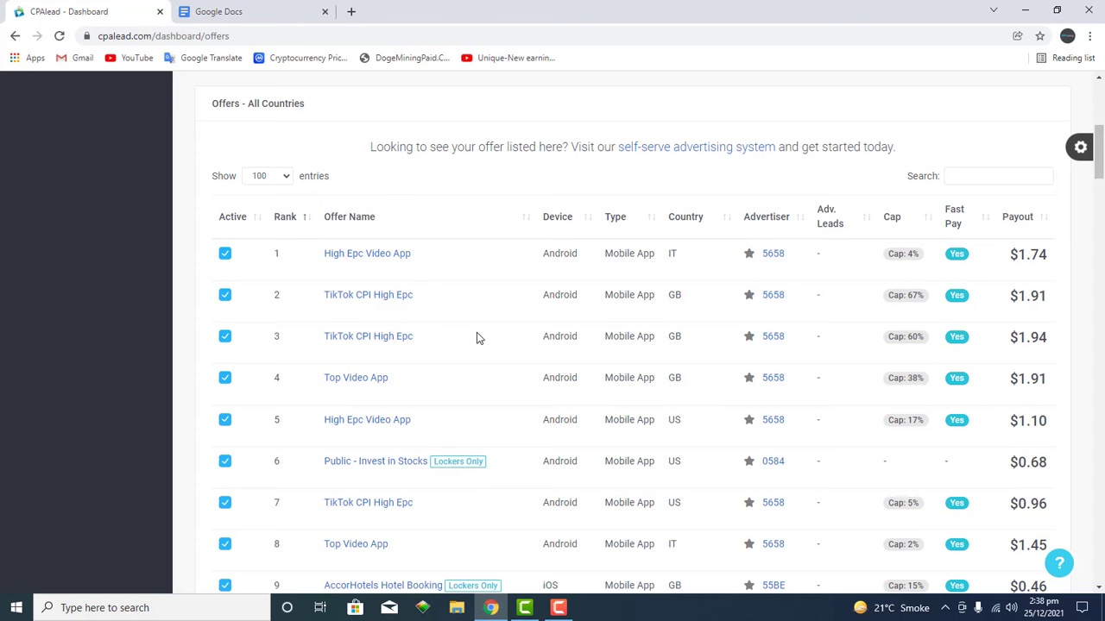
- Open the top-ranked High Epc Video App offer and examine its payout, type, status, country, targeting rules and recent history
{"action": "left_click", "coordinate": [368, 260]}
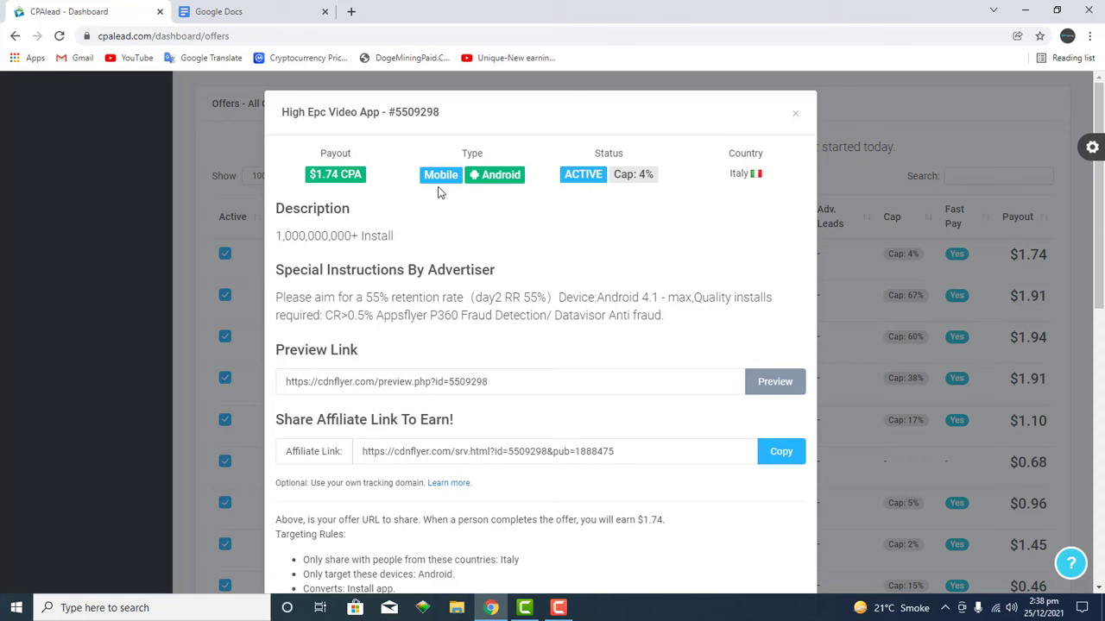
{"action": "left_click_drag", "start_coordinate": [458, 188], "coordinate": [555, 210]}
{"action": "left_click", "coordinate": [604, 189]}
{"action": "left_click_drag", "start_coordinate": [730, 173], "coordinate": [767, 184]}
{"action": "left_click", "coordinate": [753, 192]}
{"action": "scroll", "coordinate": [647, 276], "scroll_direction": "down", "scroll_amount": 2}
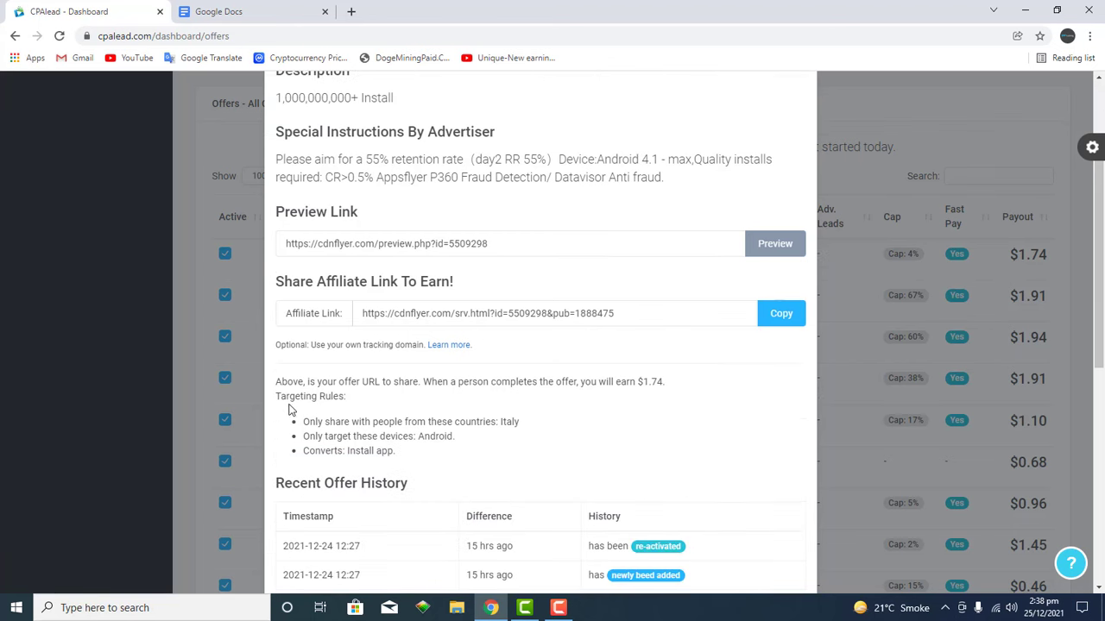
{"action": "left_click_drag", "start_coordinate": [278, 408], "coordinate": [371, 422]}
{"action": "left_click", "coordinate": [470, 458]}
{"action": "scroll", "coordinate": [518, 426], "scroll_direction": "down", "scroll_amount": 1}
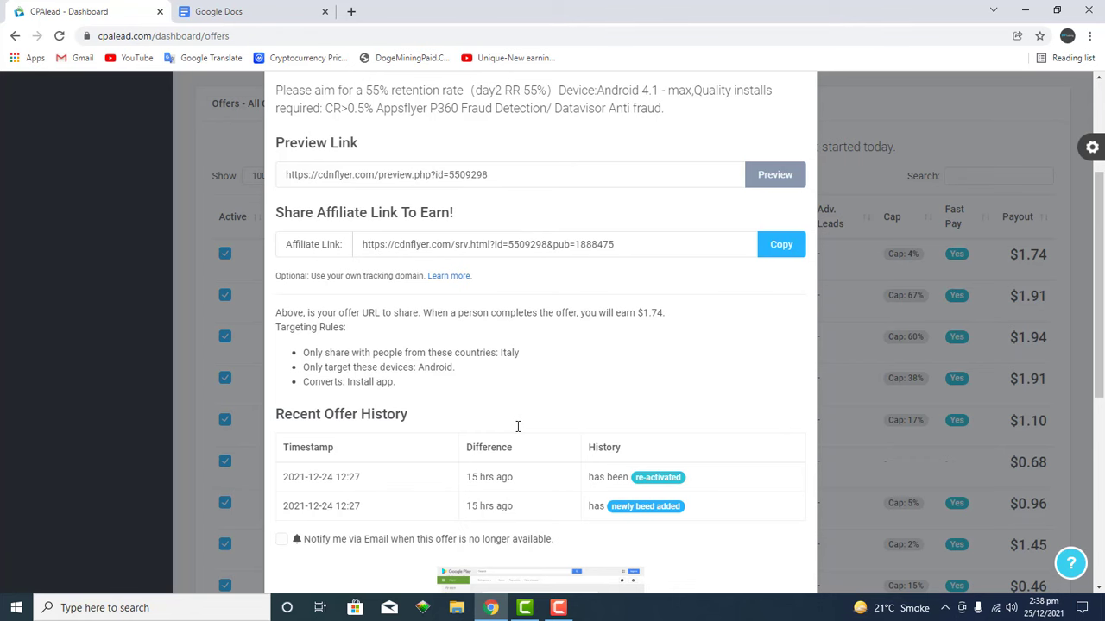
{"action": "scroll", "coordinate": [518, 426], "scroll_direction": "up", "scroll_amount": 3}
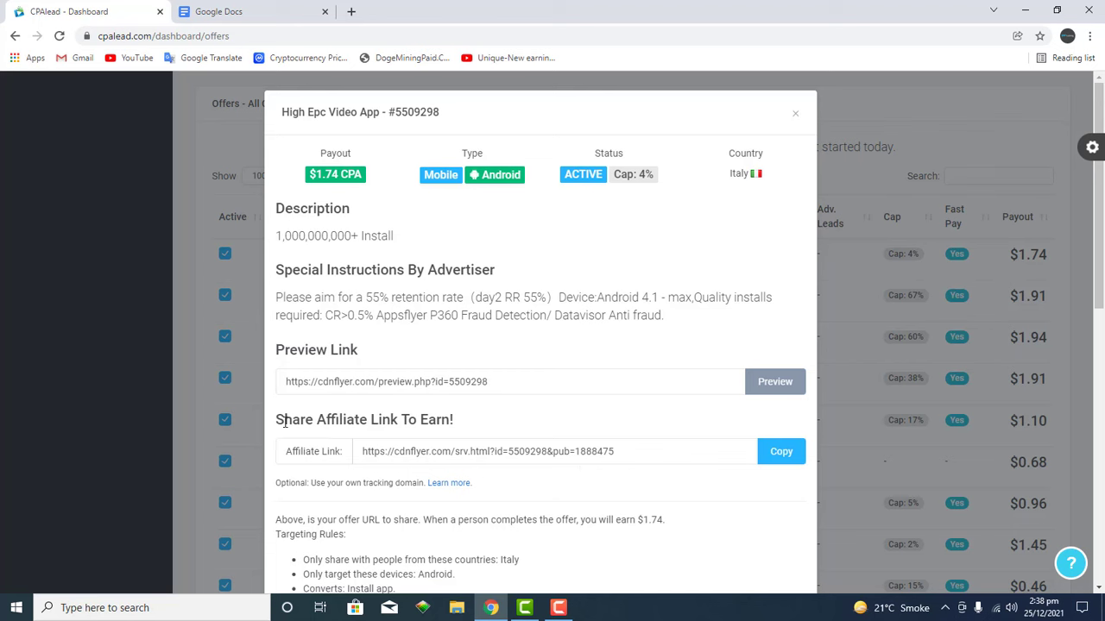
- Copy the affiliate link of the High Epc Video App offer from its sharing section
{"action": "left_click_drag", "start_coordinate": [284, 419], "coordinate": [499, 422]}
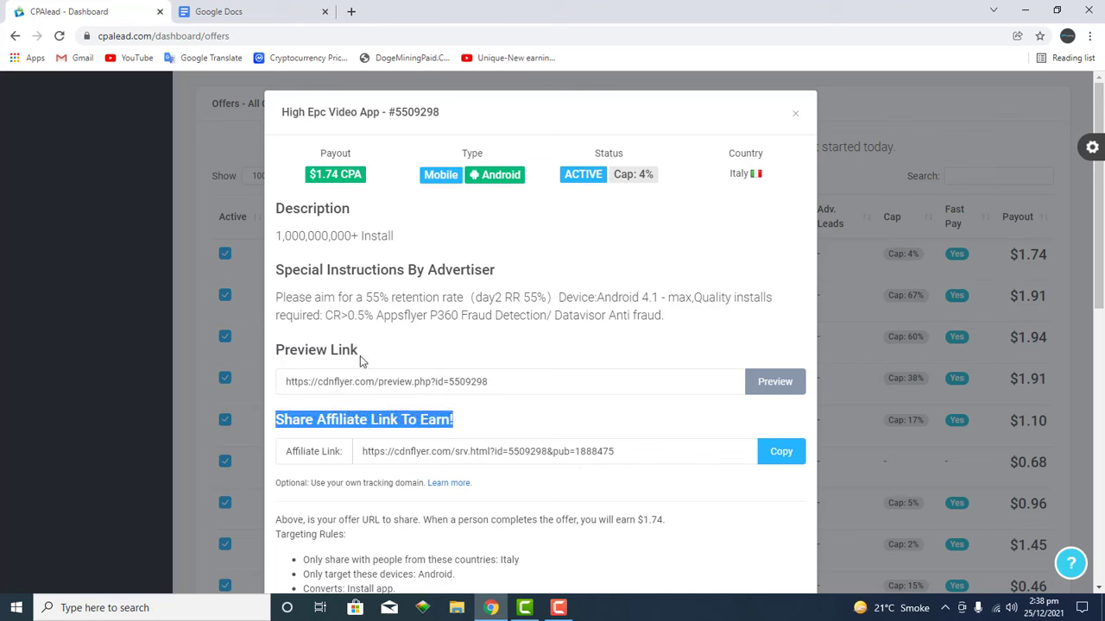
{"action": "left_click", "coordinate": [513, 431]}
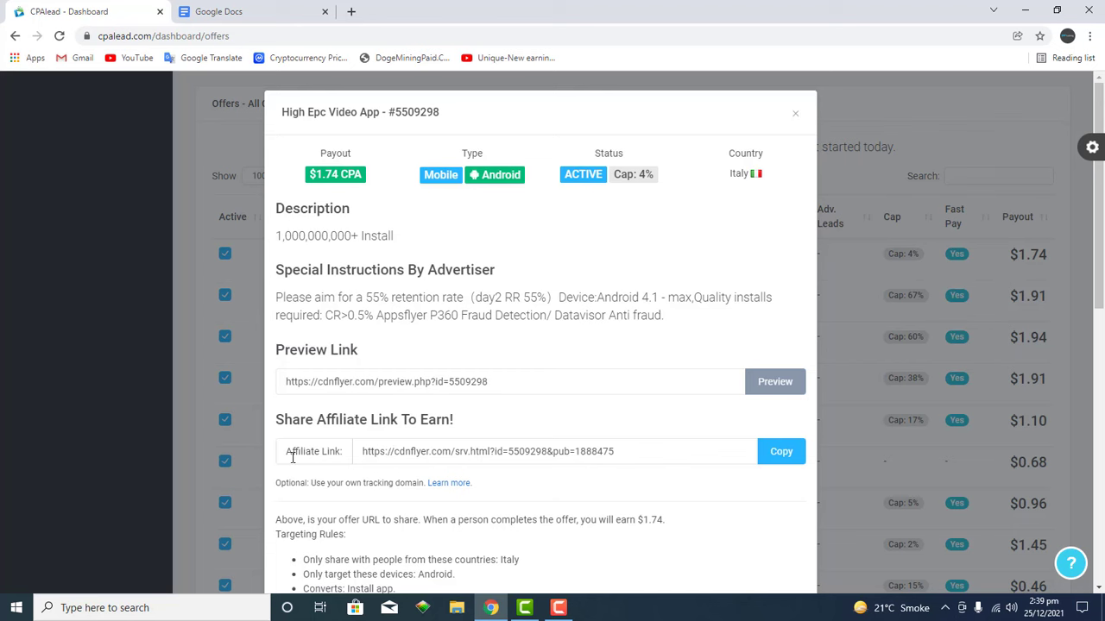
{"action": "left_click", "coordinate": [782, 455]}
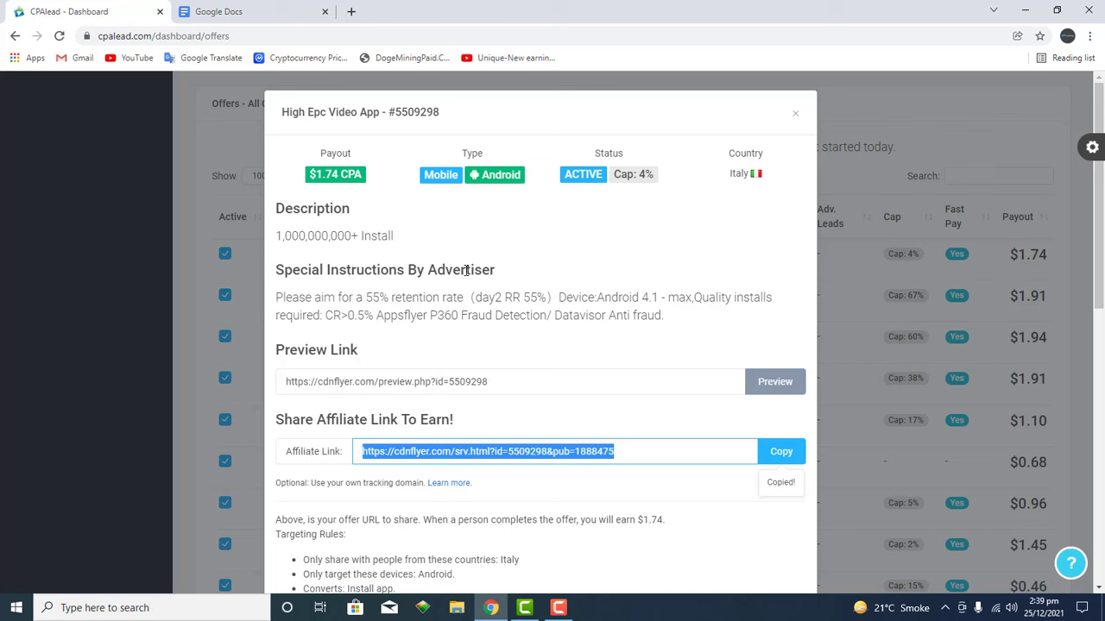
- Switch to Notepad and write "Make Money Click ON this Link" followed by the copied affiliate link
{"action": "left_click", "coordinate": [162, 611]}
{"action": "type", "text": "notepad"}
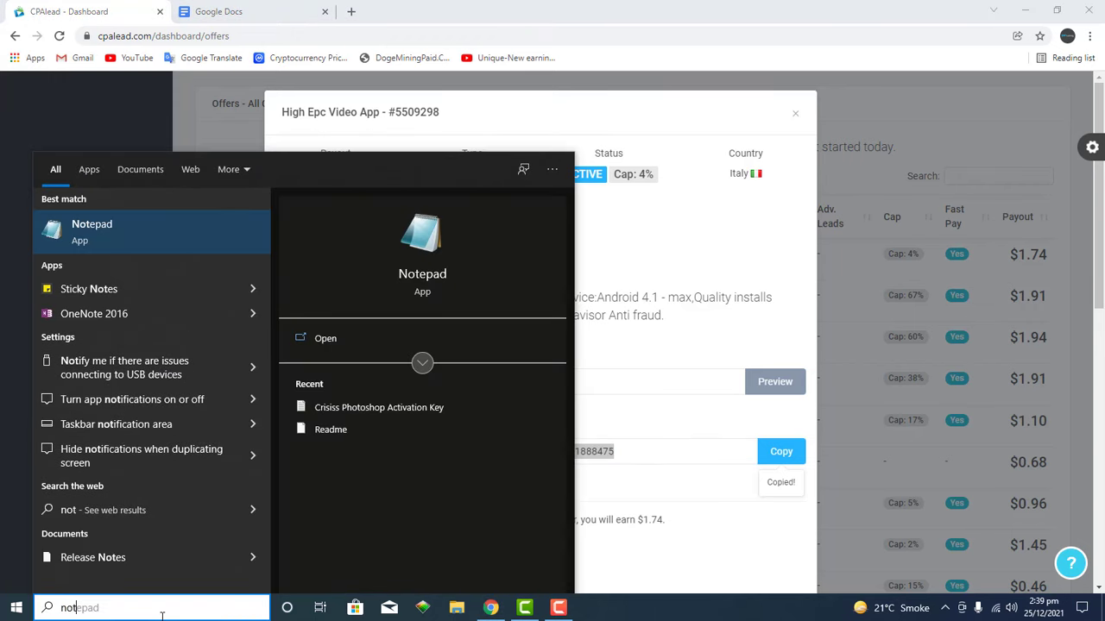
{"action": "key", "text": "Return"}
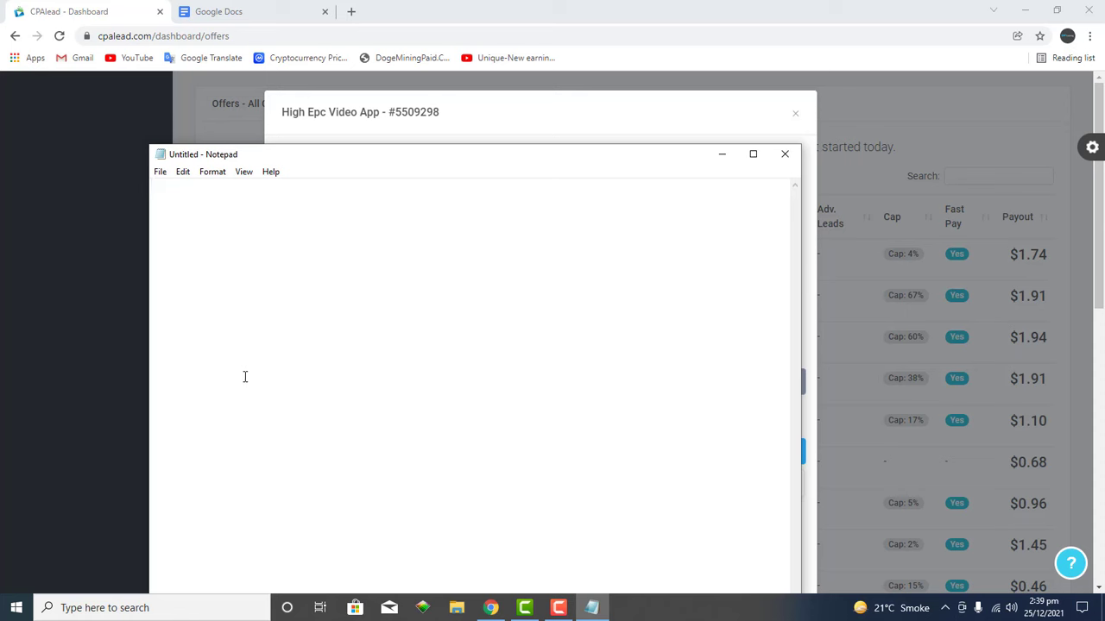
{"action": "type", "text": "Make Money Click ON this Link"}
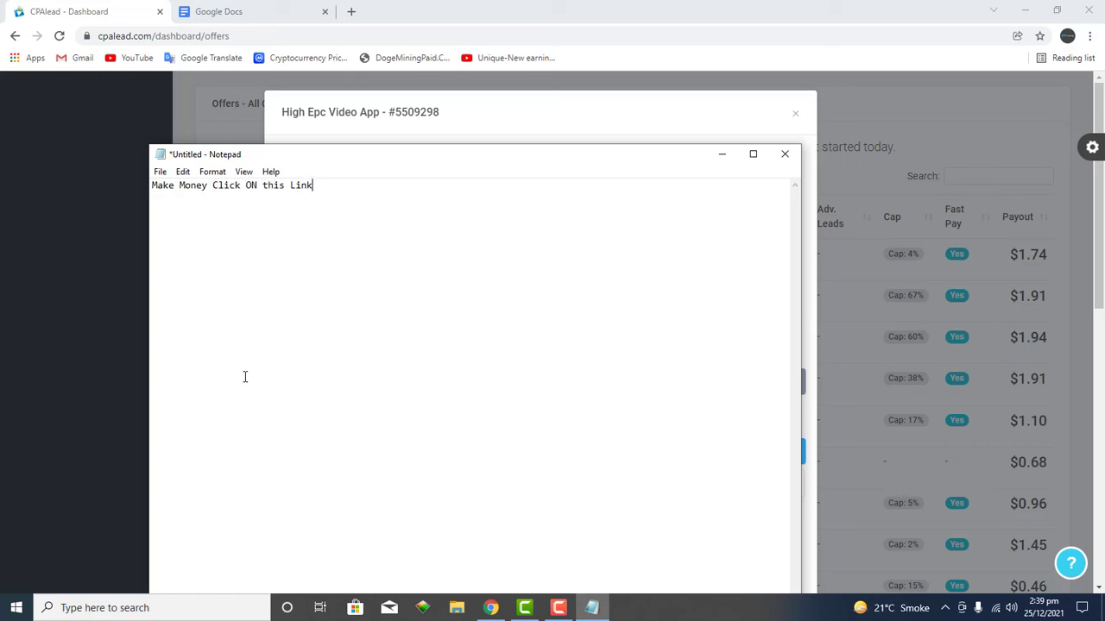
{"action": "type", "text": " ;"}
{"action": "key", "text": "Menu"}
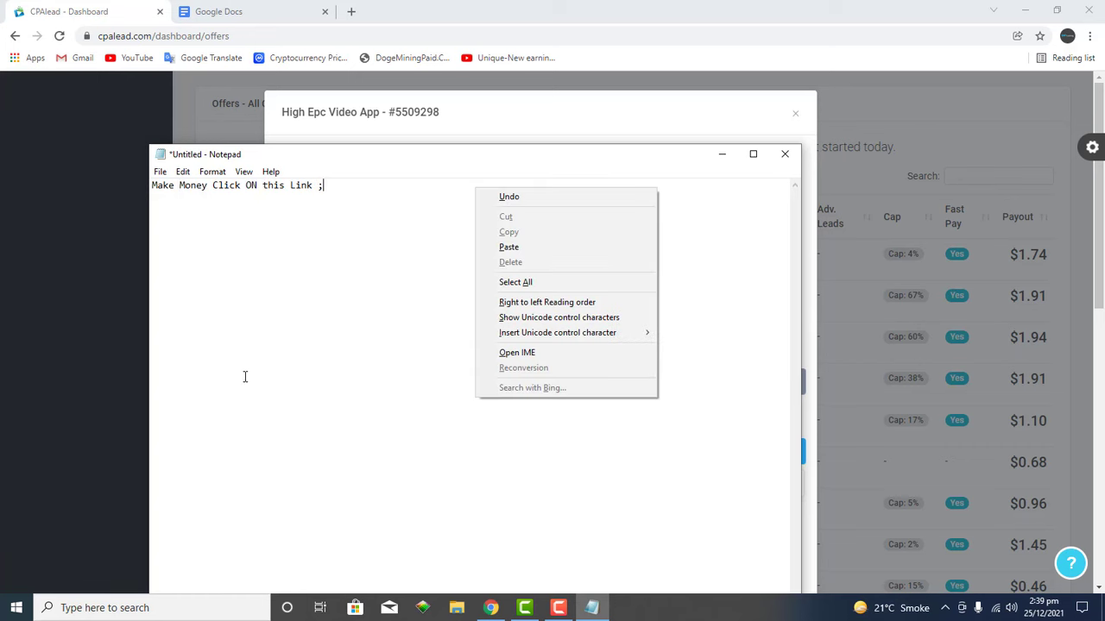
{"action": "left_click", "coordinate": [367, 185]}
{"action": "key", "text": "BackSpace"}
{"action": "key", "text": "ctrl+v"}
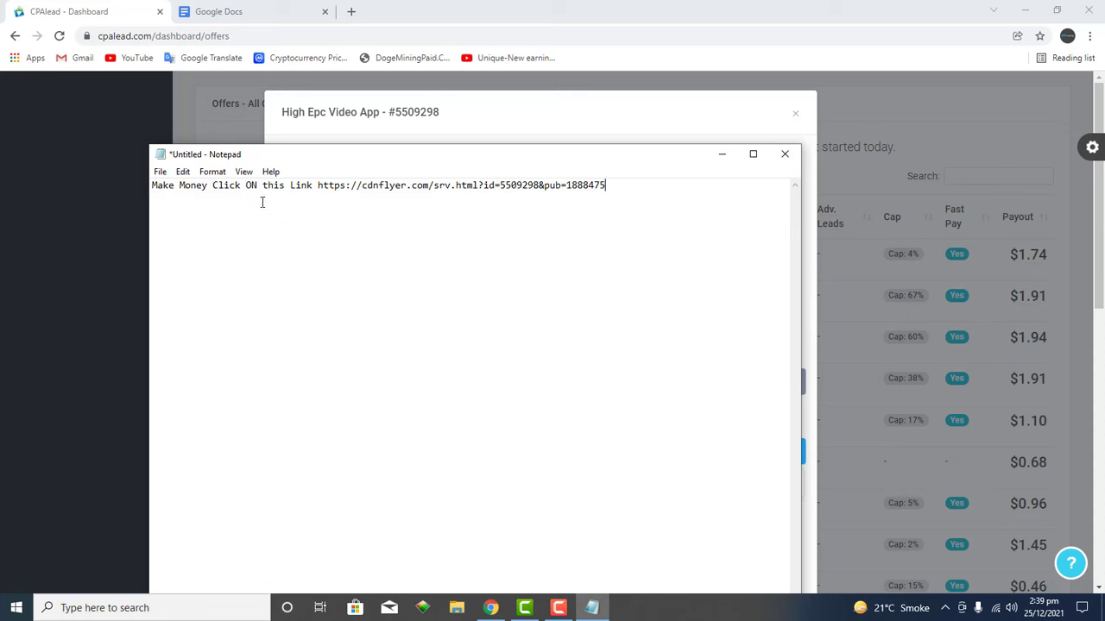
- Highlight the pasted link in the note, and close Notepad without saving
{"action": "left_click_drag", "start_coordinate": [313, 184], "coordinate": [641, 192]}
{"action": "left_click", "coordinate": [516, 202]}
{"action": "left_click", "coordinate": [783, 157]}
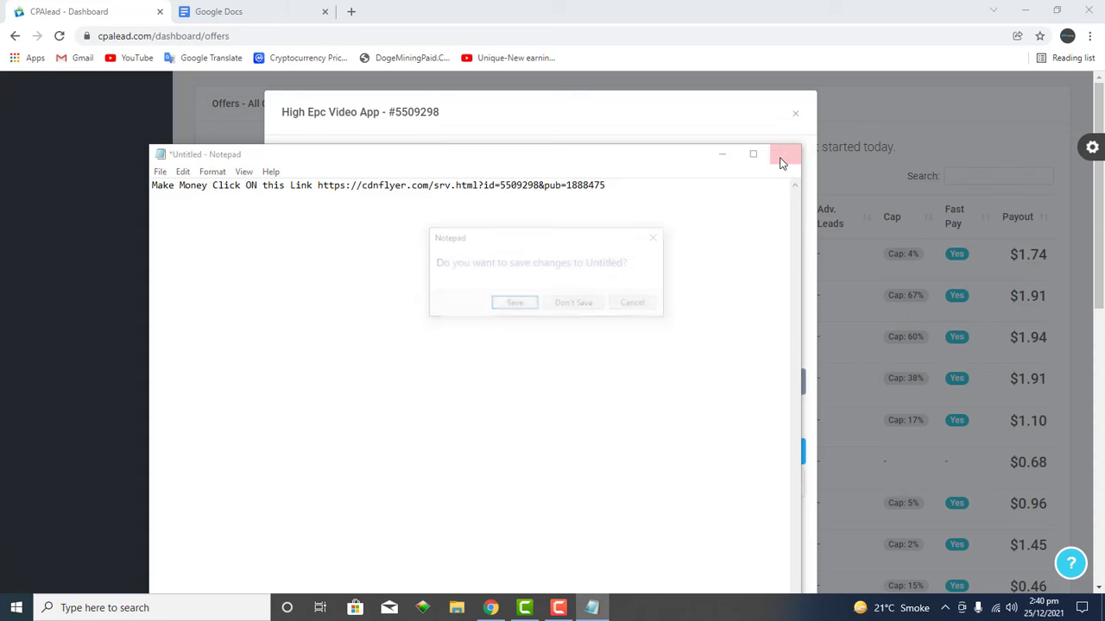
{"action": "left_click", "coordinate": [572, 302]}
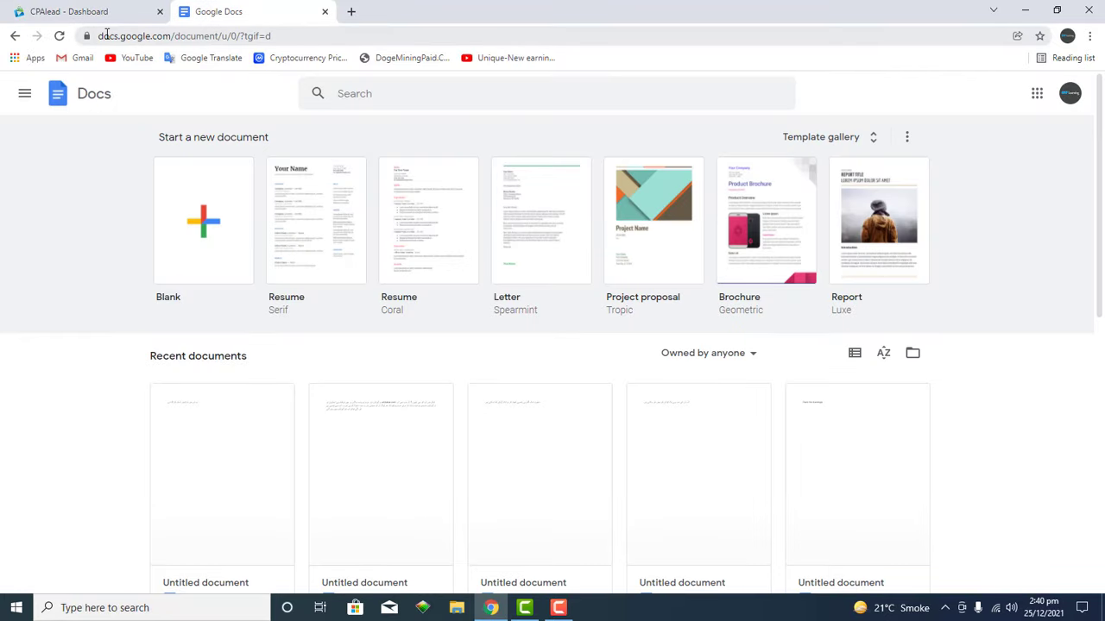
- Search Google for "google doc" in a new browser tab, and close that tab
{"action": "left_click", "coordinate": [351, 12]}
{"action": "left_click", "coordinate": [587, 285]}
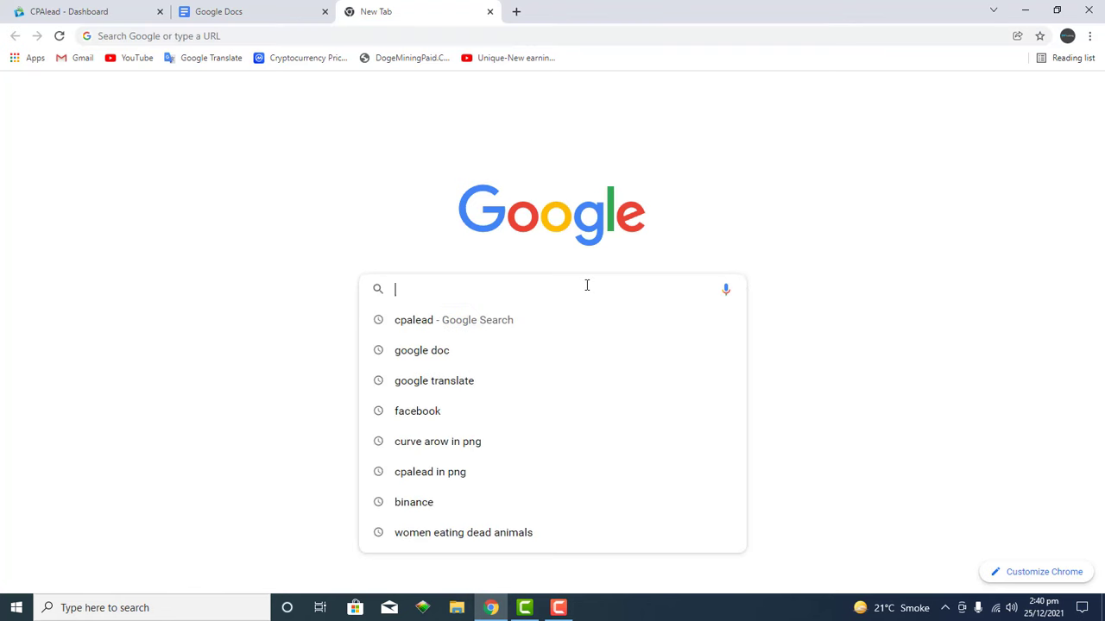
{"action": "type", "text": "google doc"}
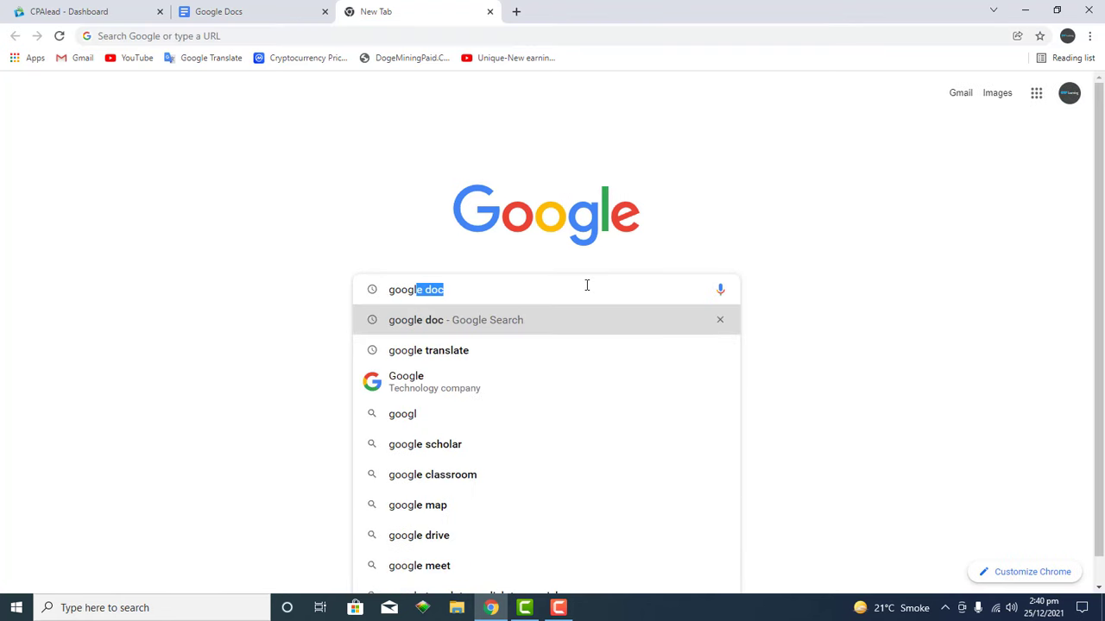
{"action": "key", "text": "Return"}
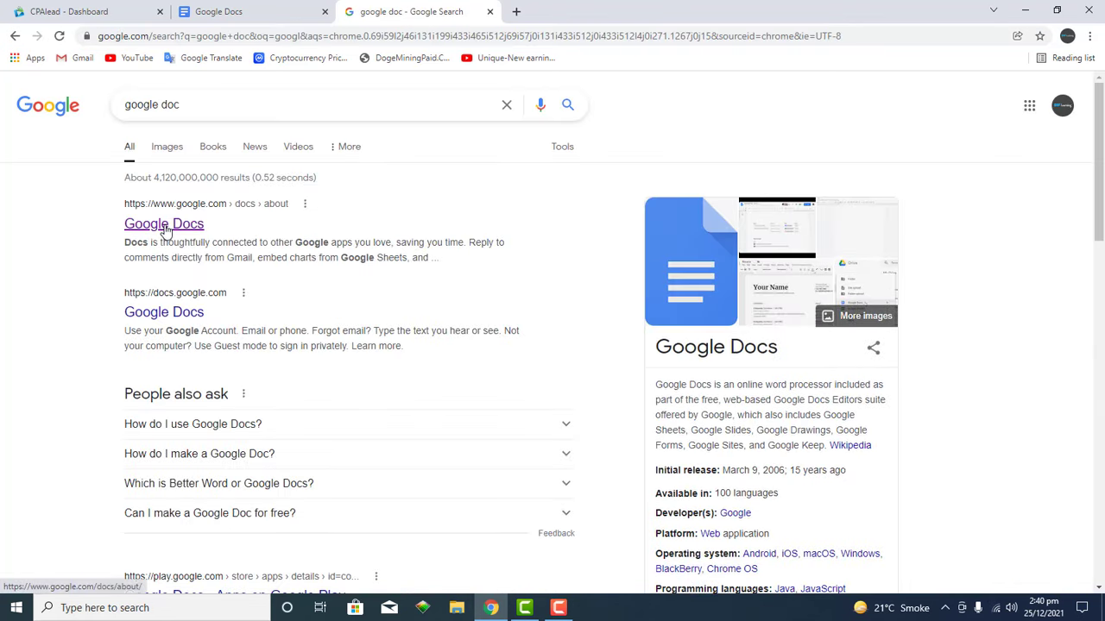
{"action": "left_click", "coordinate": [490, 11]}
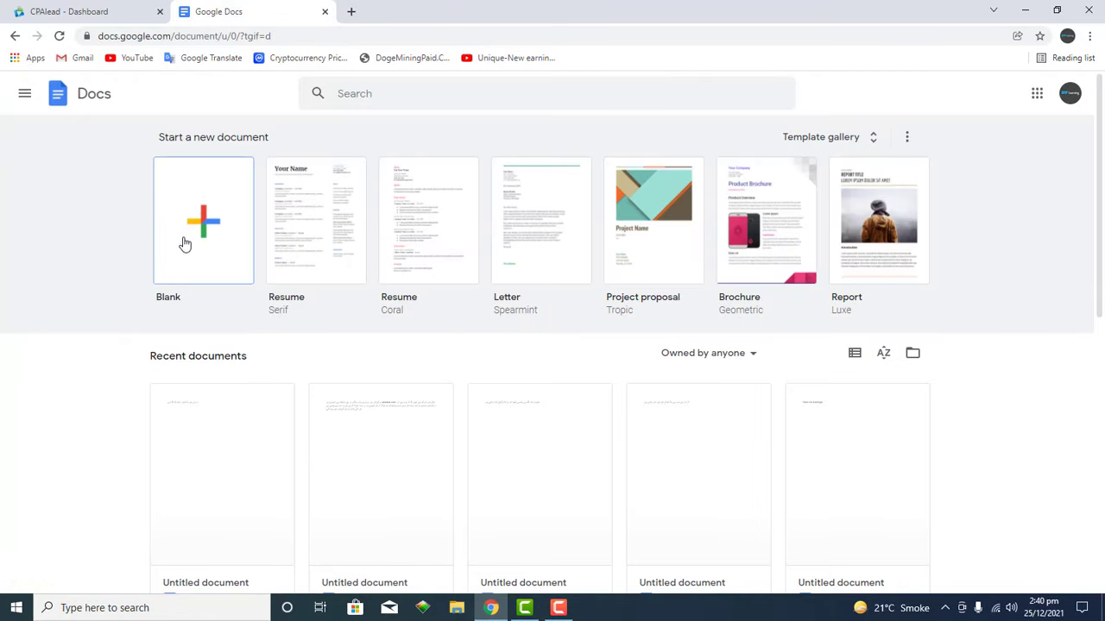
- Create a blank Google Docs document and paste the copied affiliate link into it
{"action": "left_click", "coordinate": [197, 263]}
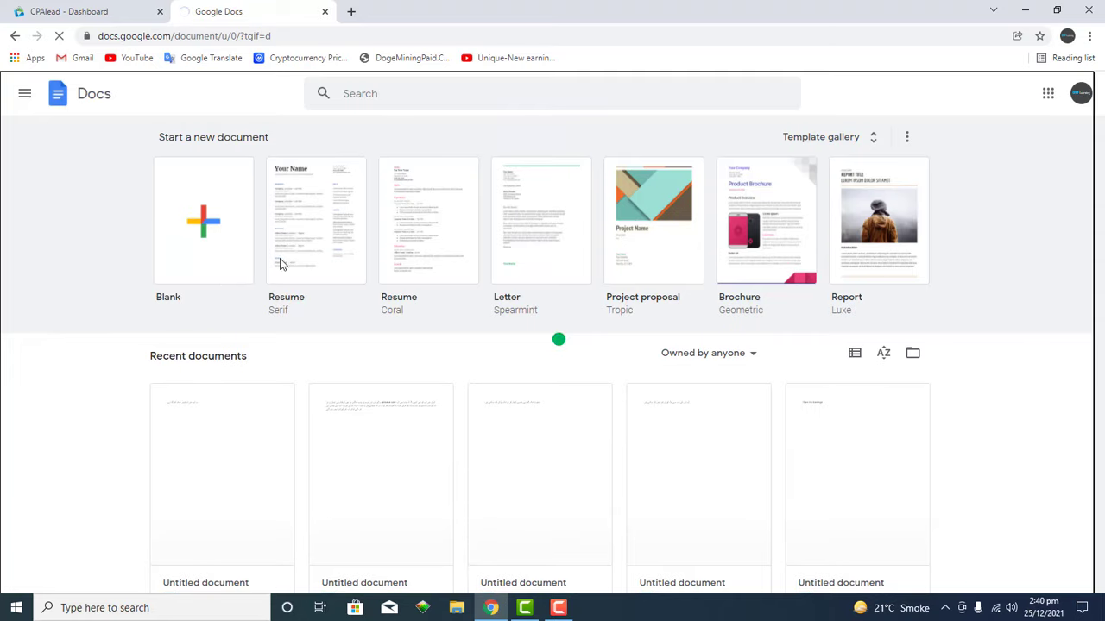
{"action": "key", "text": "ctrl+v"}
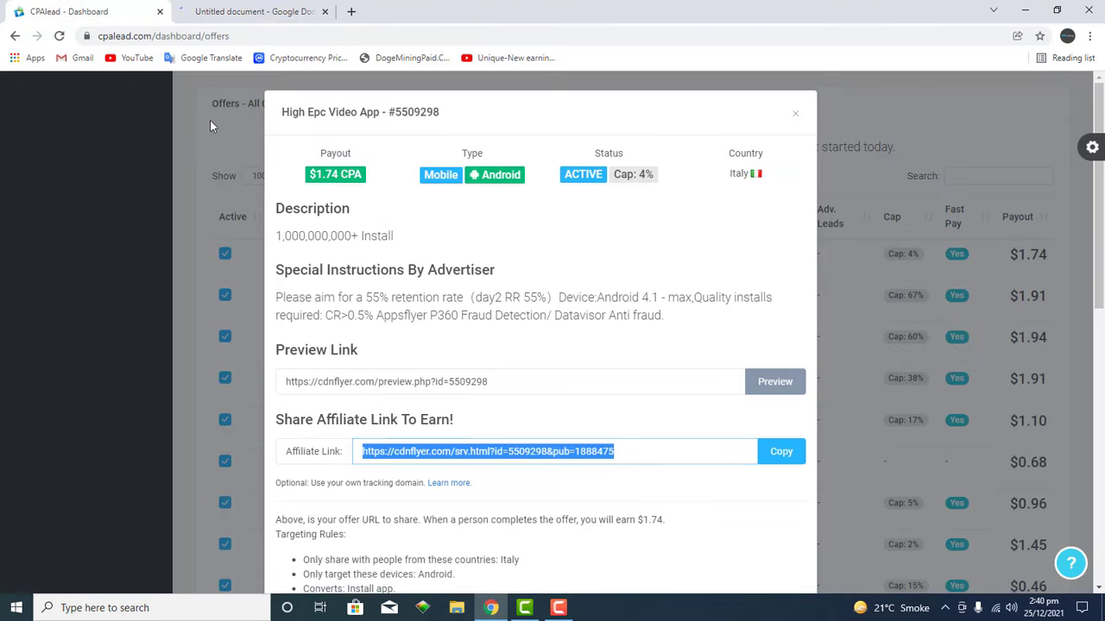
{"action": "left_click", "coordinate": [95, 11]}
{"action": "left_click", "coordinate": [215, 11]}
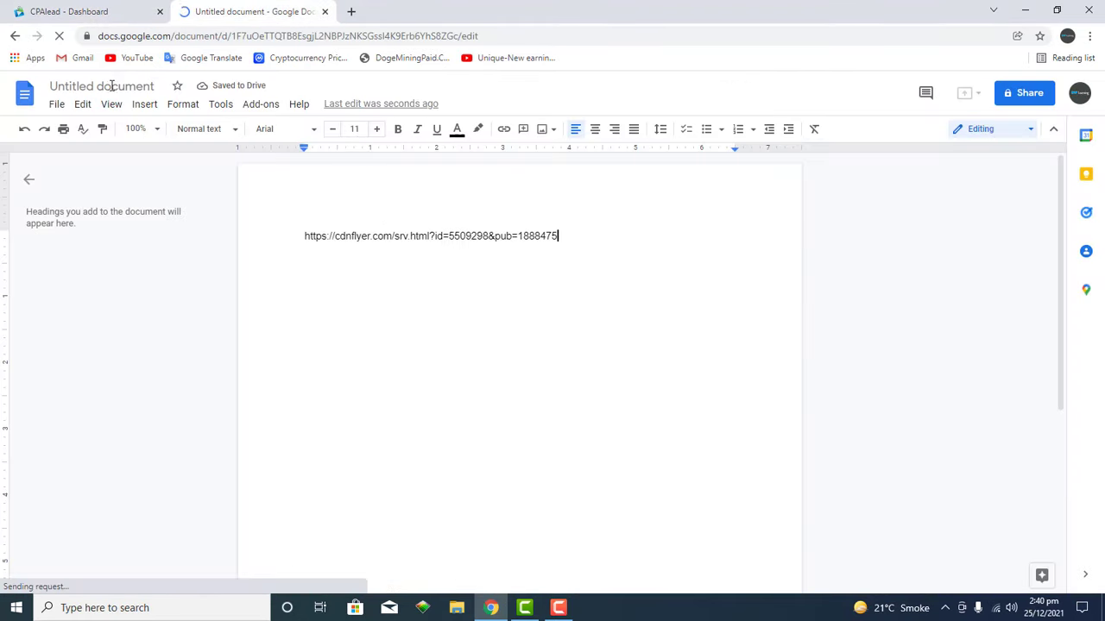
- Start sharing the document and save it under the name "best offer"
{"action": "left_click", "coordinate": [56, 104]}
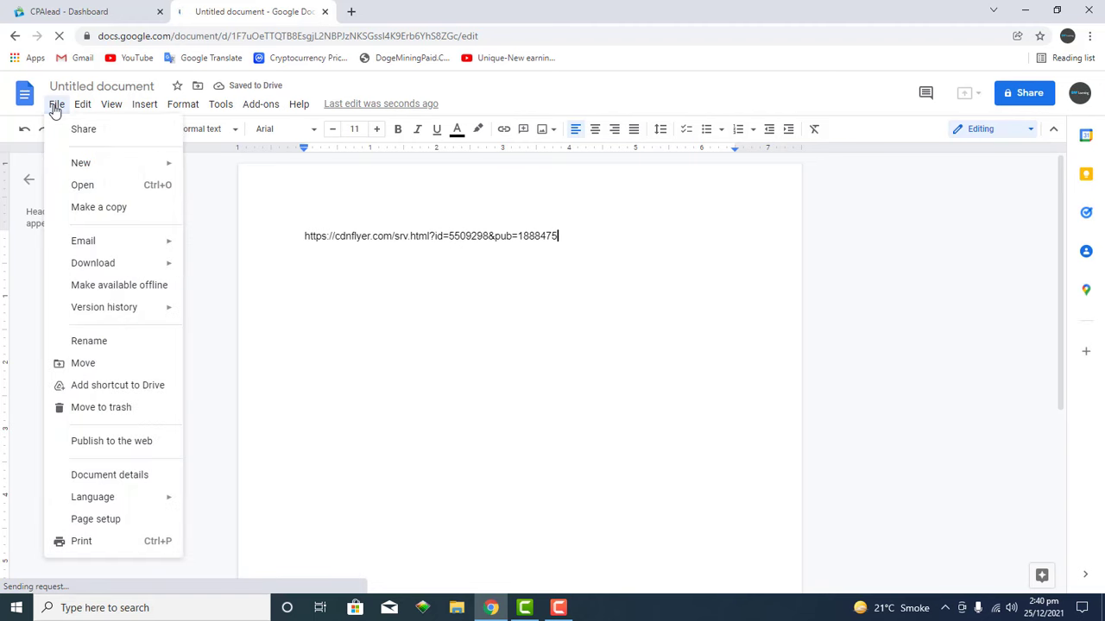
{"action": "left_click", "coordinate": [82, 140]}
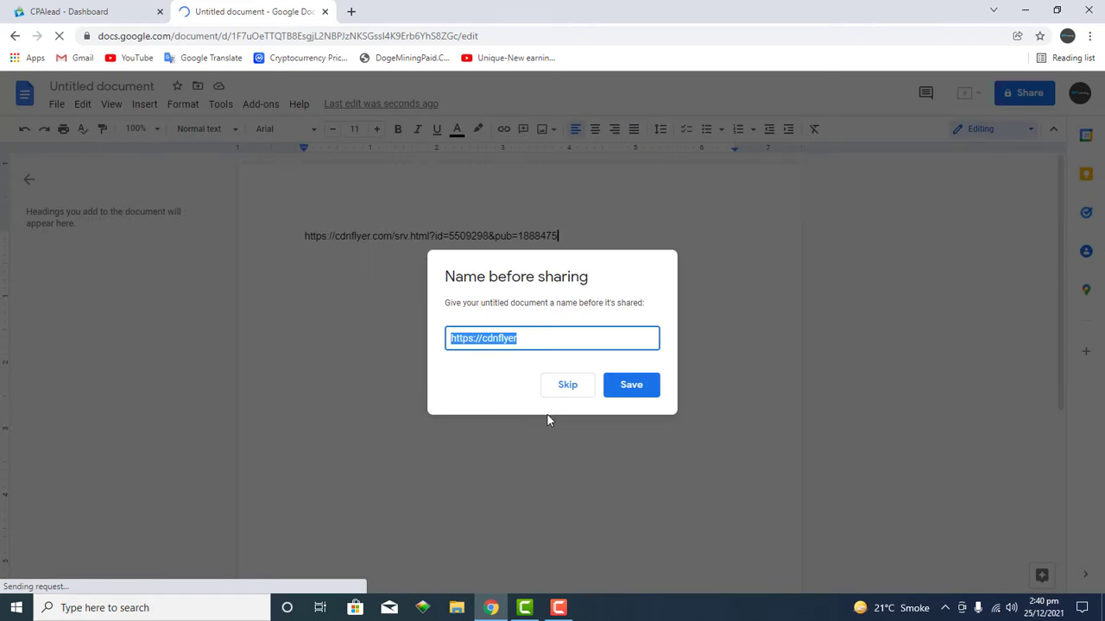
{"action": "left_click_drag", "start_coordinate": [516, 338], "coordinate": [537, 336]}
{"action": "left_click", "coordinate": [505, 338]}
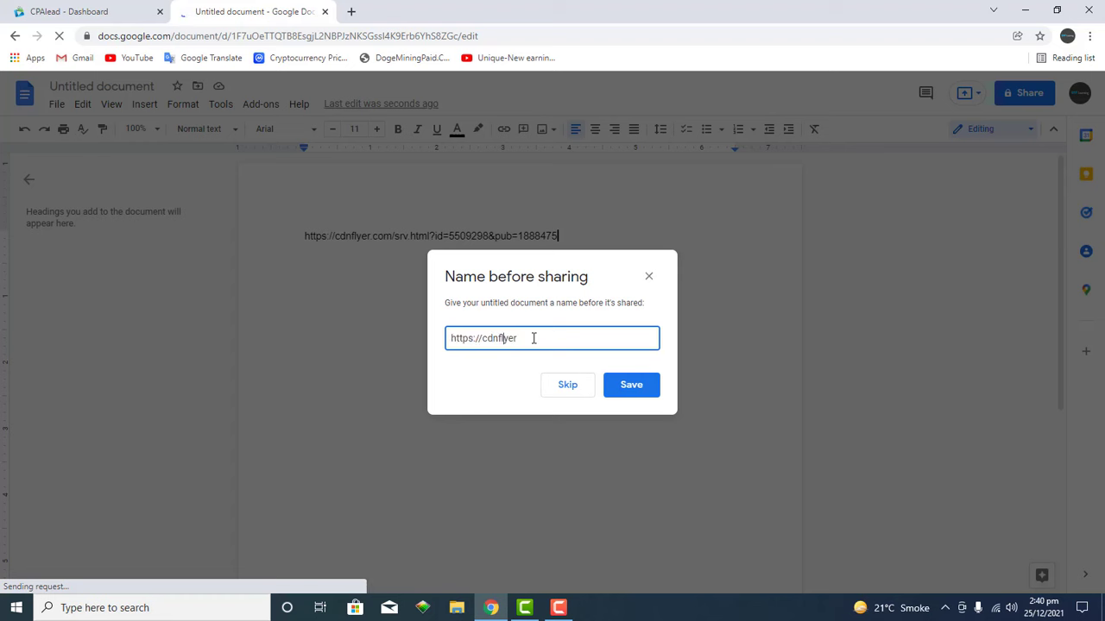
{"action": "left_click_drag", "start_coordinate": [532, 338], "coordinate": [441, 340]}
{"action": "left_click", "coordinate": [539, 337]}
{"action": "left_click_drag", "start_coordinate": [538, 337], "coordinate": [378, 329]}
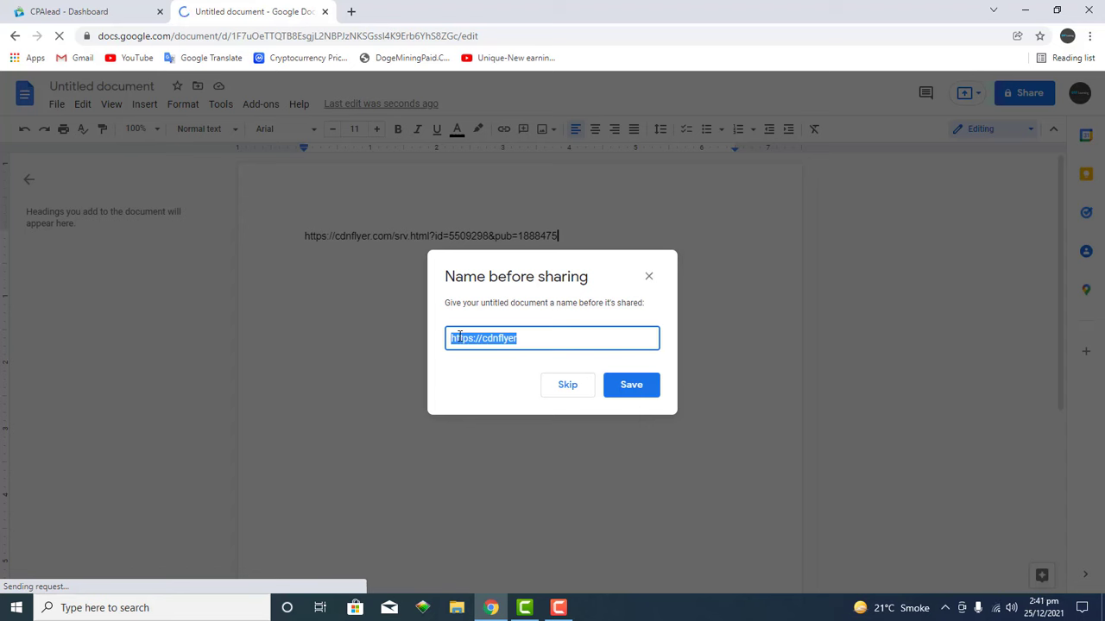
{"action": "type", "text": "bas"}
{"action": "type", "text": "toff"}
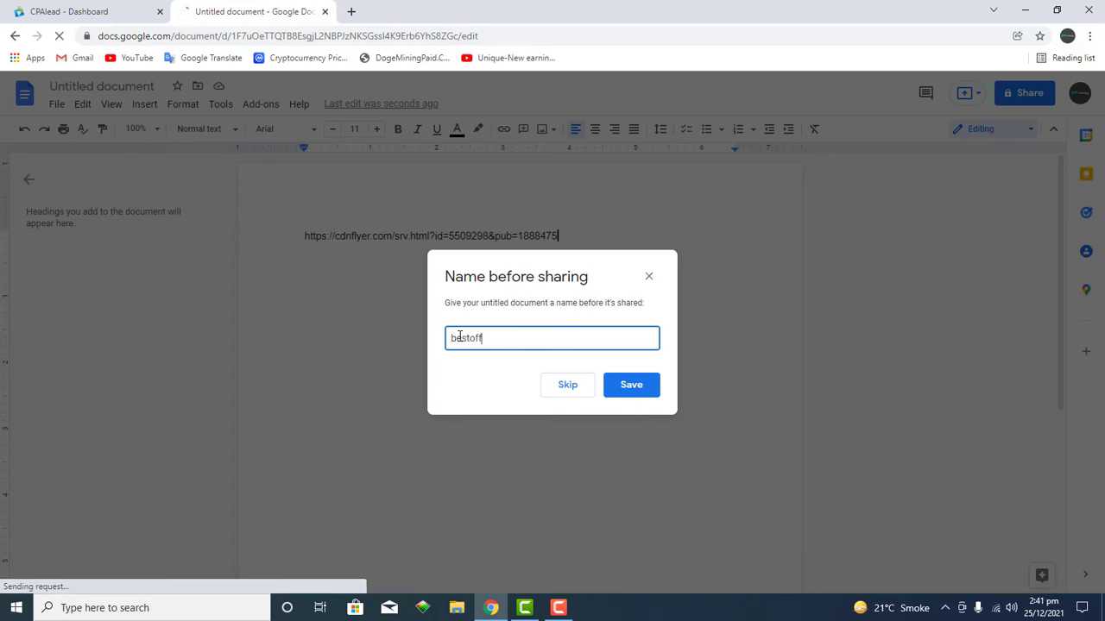
{"action": "type", "text": "er"}
{"action": "left_click", "coordinate": [470, 337]}
{"action": "left_click", "coordinate": [631, 385]}
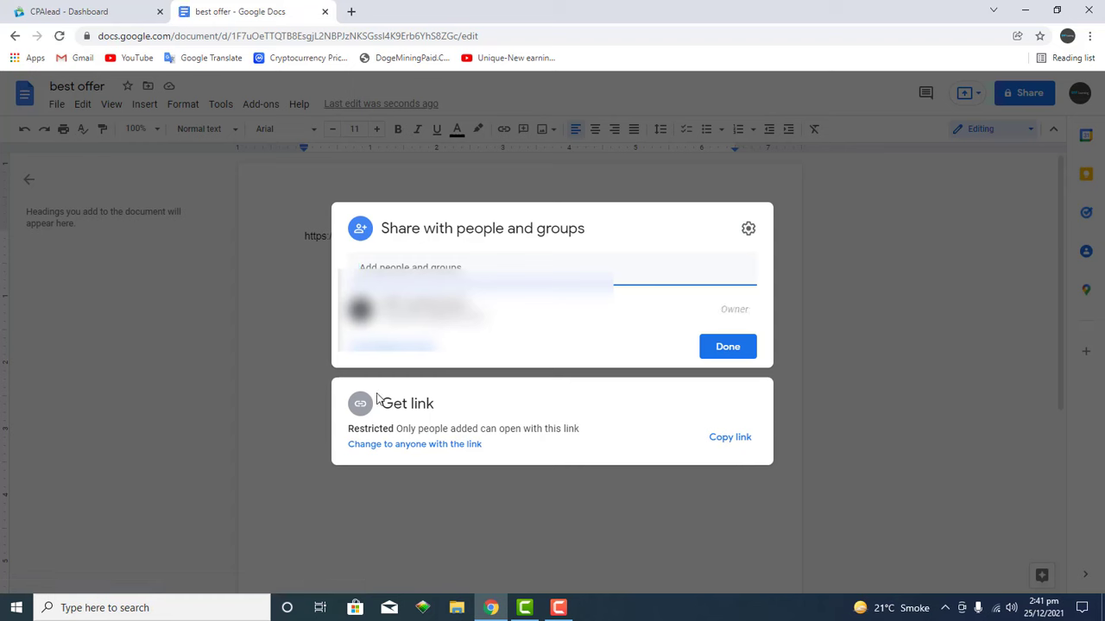
- Copy the document's sharing link and paste it into the search box of a new browser tab
{"action": "left_click", "coordinate": [730, 440]}
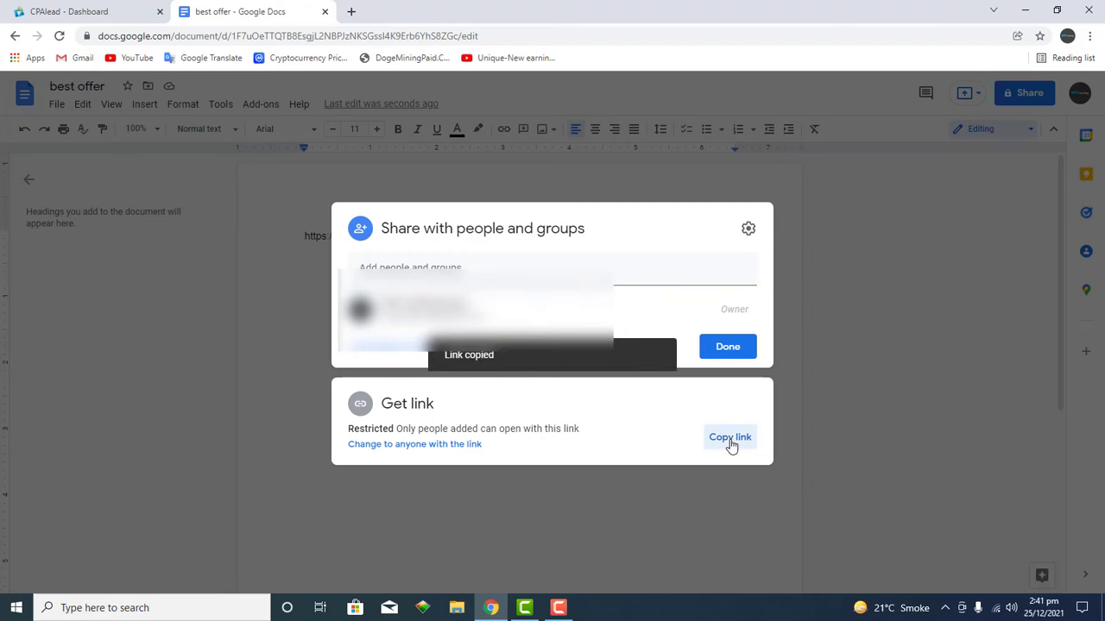
{"action": "left_click", "coordinate": [350, 11]}
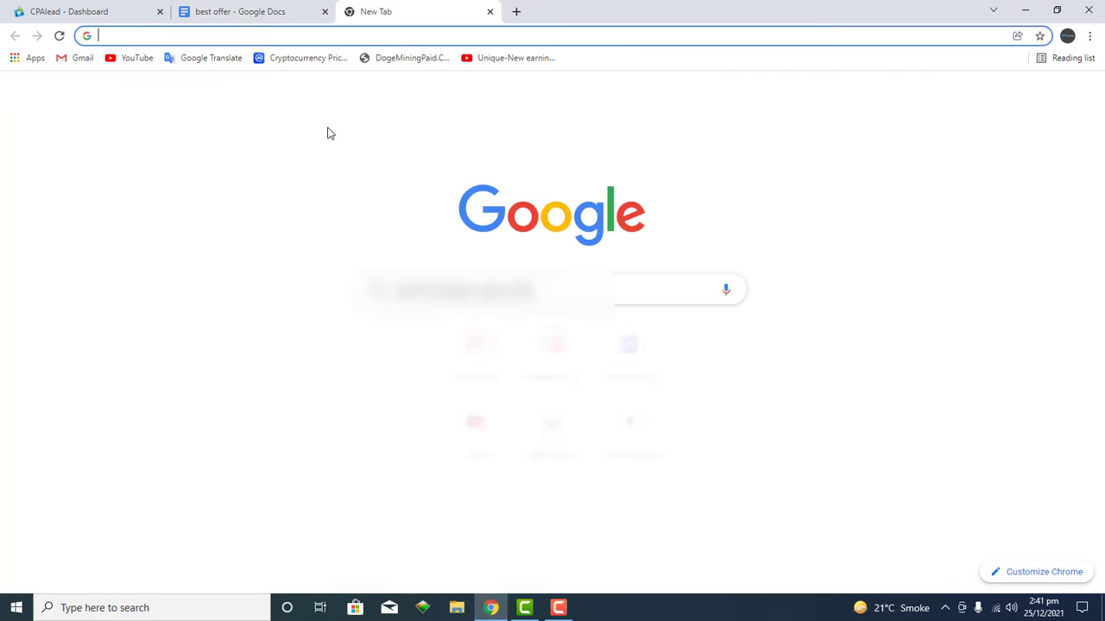
{"action": "left_click", "coordinate": [473, 288]}
{"action": "key", "text": "ctrl+v"}
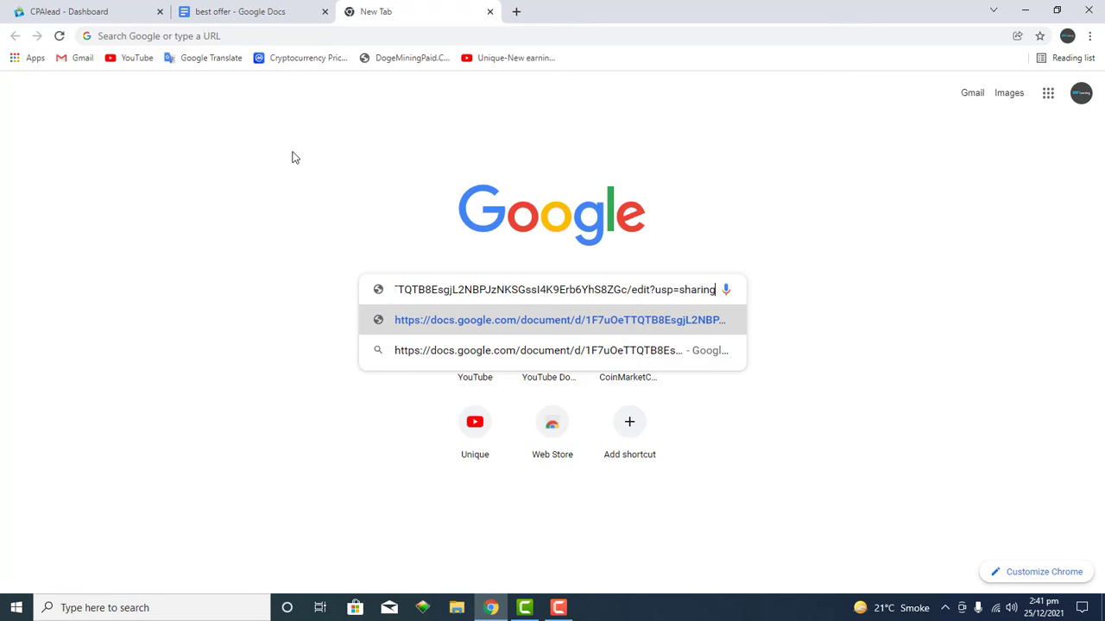
- Compare the offer's affiliate link on CPAlead with the pasted Google Docs sharing link
{"action": "left_click", "coordinate": [130, 11]}
{"action": "left_click", "coordinate": [637, 452]}
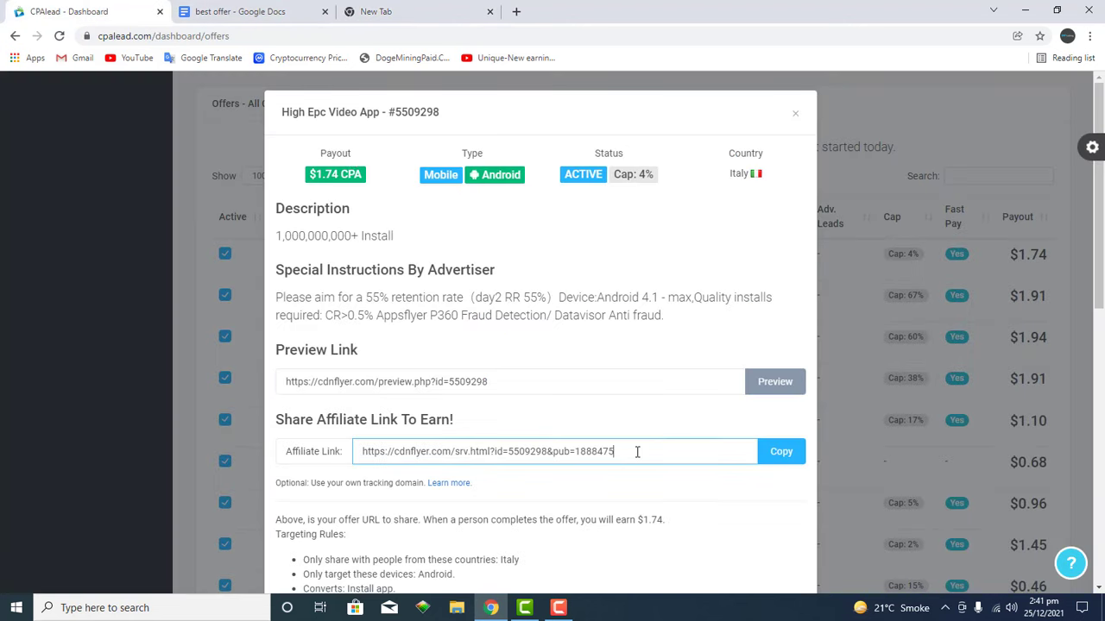
{"action": "left_click", "coordinate": [374, 11]}
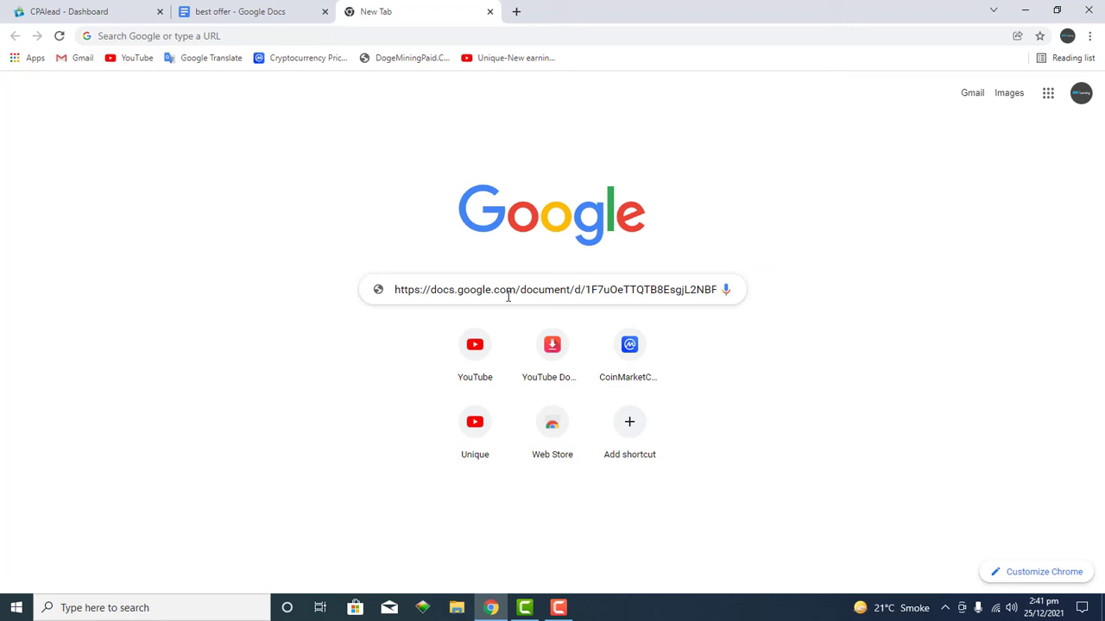
- Return to CPAlead, close the High Epc Video App details and look further down the all-countries offer list
{"action": "left_click", "coordinate": [38, 15]}
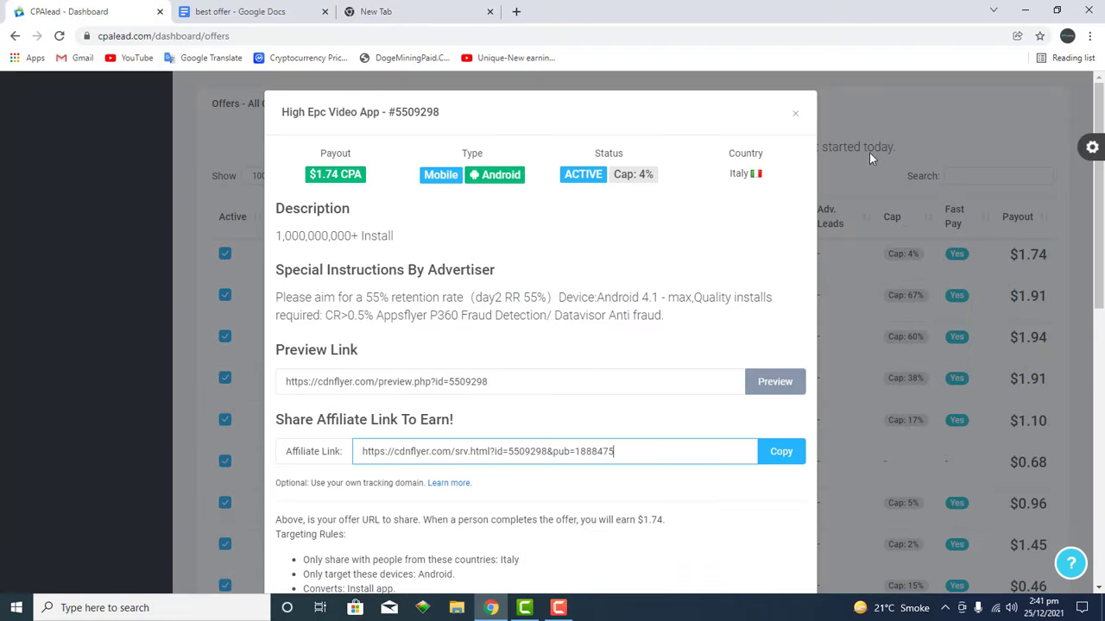
{"action": "left_click", "coordinate": [795, 114]}
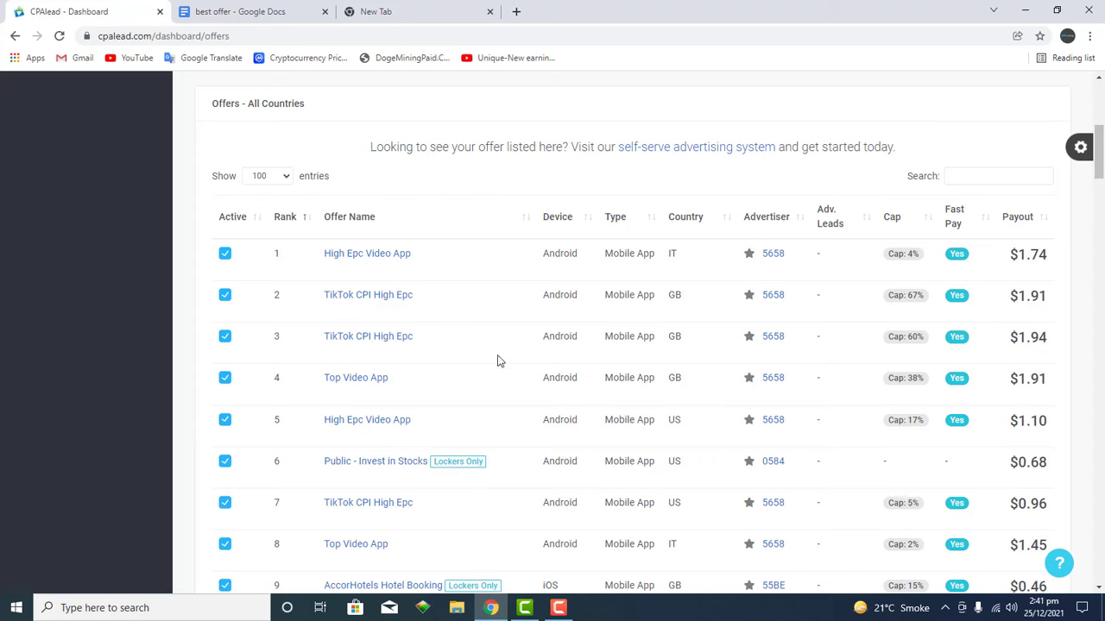
{"action": "scroll", "coordinate": [865, 359], "scroll_direction": "down", "scroll_amount": 2}
{"action": "scroll", "coordinate": [867, 363], "scroll_direction": "down", "scroll_amount": 5}
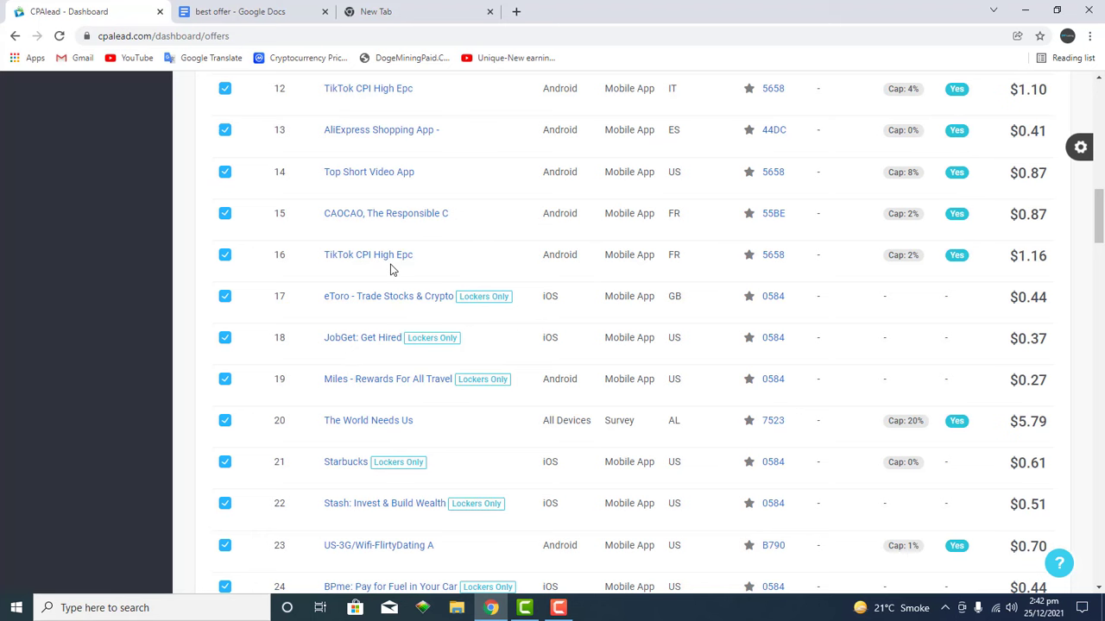
- Open the details of the TikTok CPI High Epc offer for France, review its targeting rules and offer history, and close them
{"action": "left_click", "coordinate": [387, 257]}
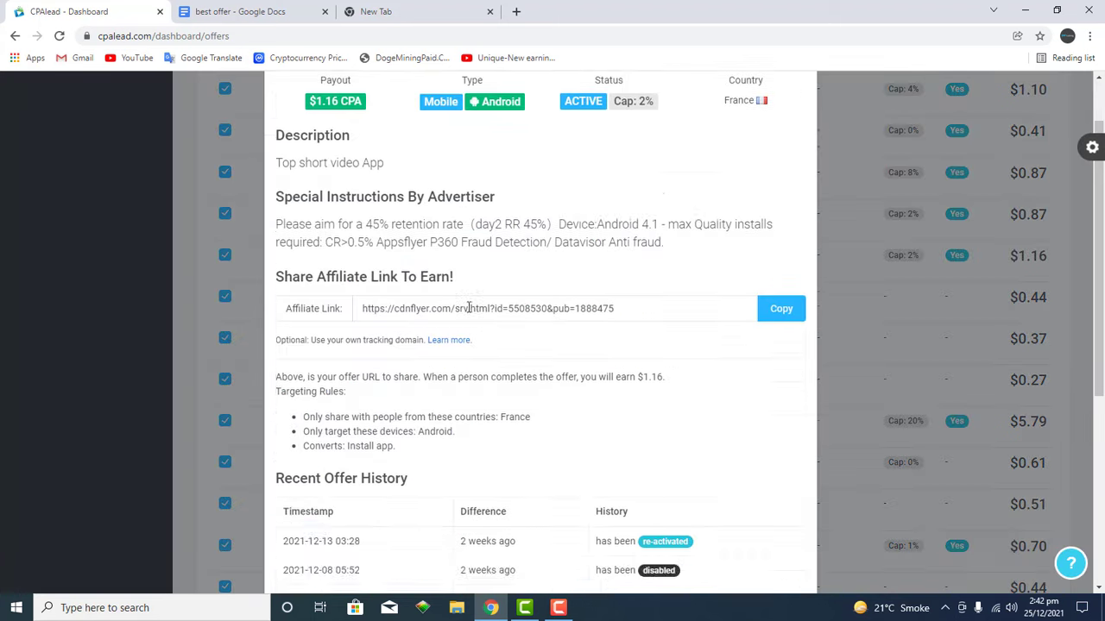
{"action": "scroll", "coordinate": [469, 308], "scroll_direction": "down", "scroll_amount": 2}
{"action": "left_click_drag", "start_coordinate": [299, 214], "coordinate": [448, 256]}
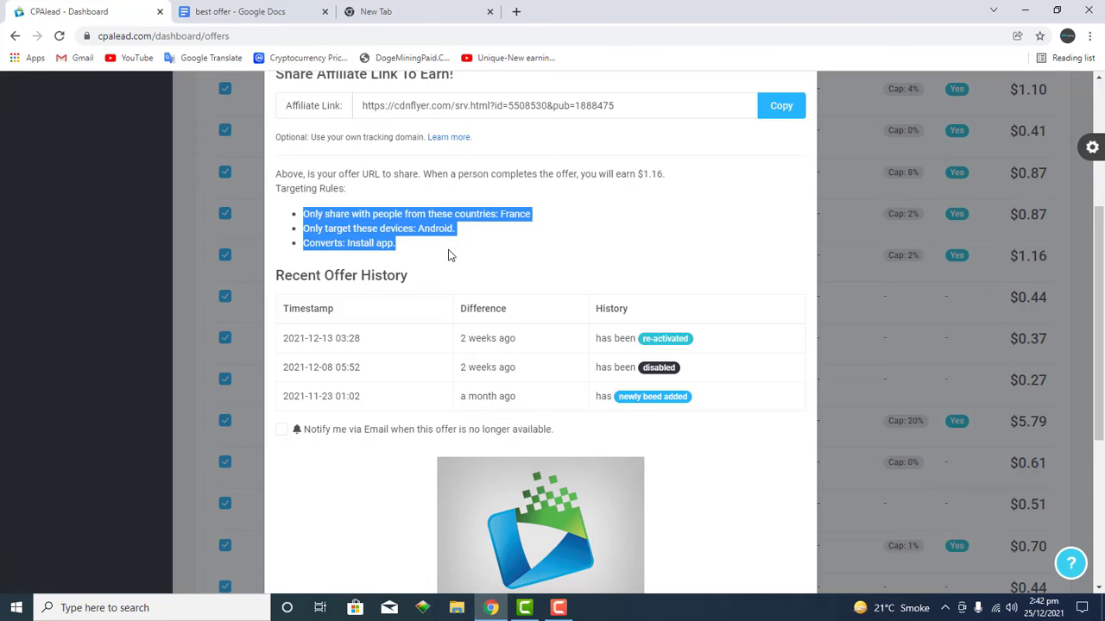
{"action": "left_click", "coordinate": [450, 255]}
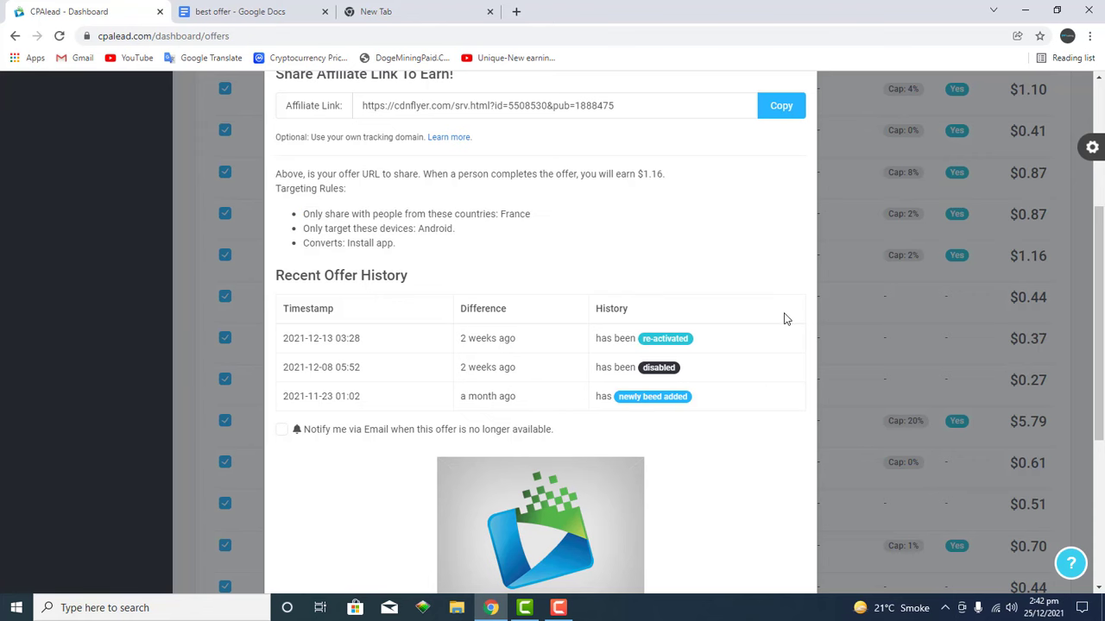
{"action": "scroll", "coordinate": [785, 319], "scroll_direction": "down", "scroll_amount": 3}
{"action": "left_click", "coordinate": [898, 321]}
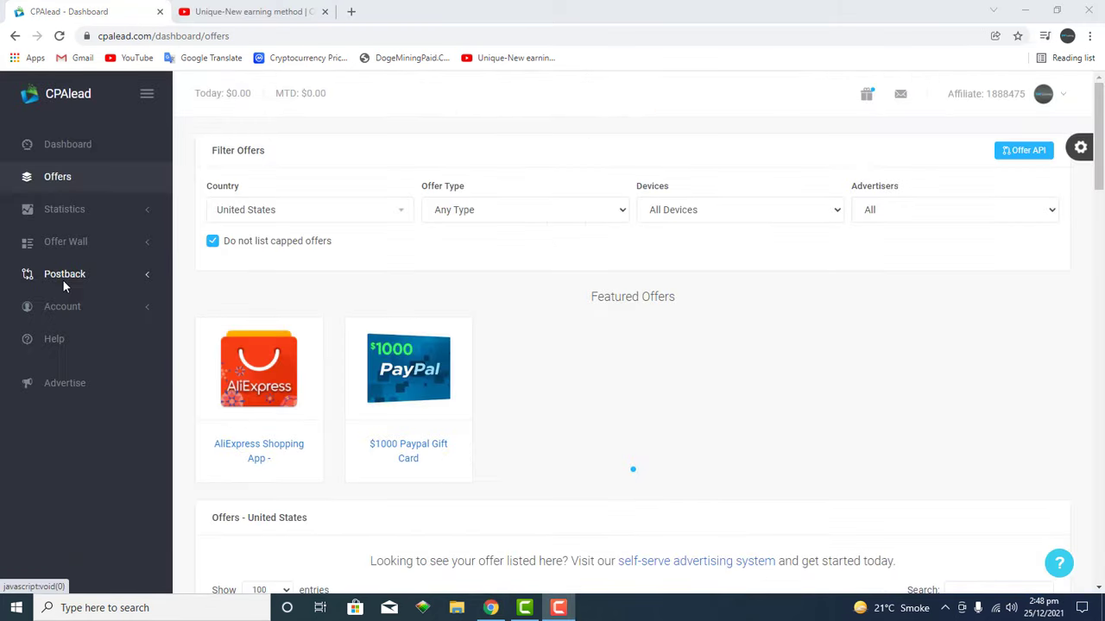
- Open the account settings and examine the contact information fields that have to be filled in
{"action": "left_click", "coordinate": [84, 313]}
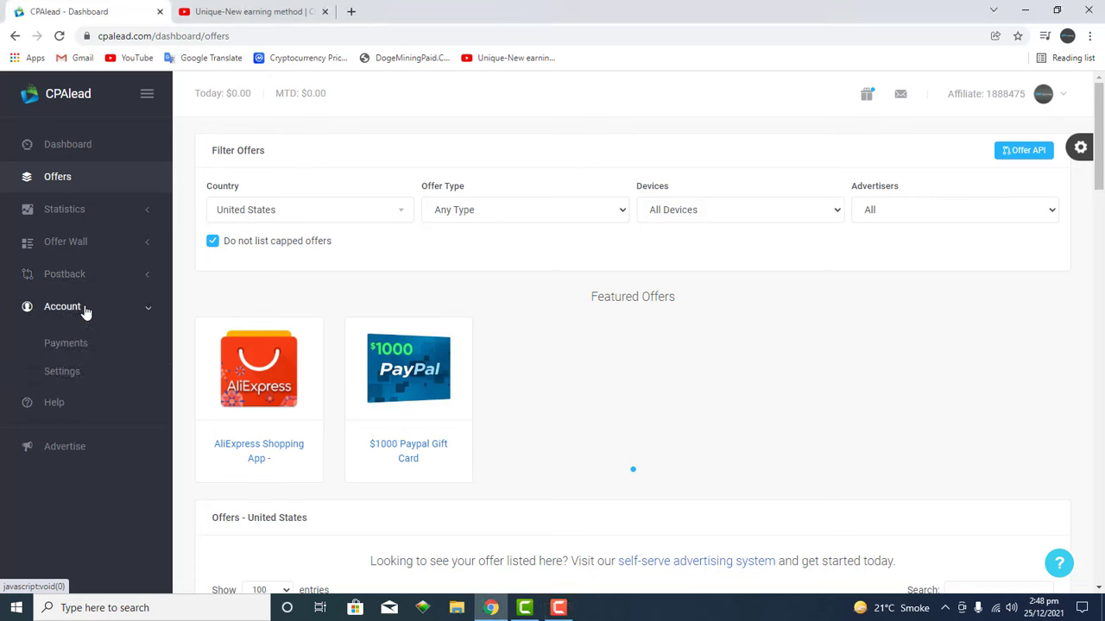
{"action": "left_click", "coordinate": [62, 372]}
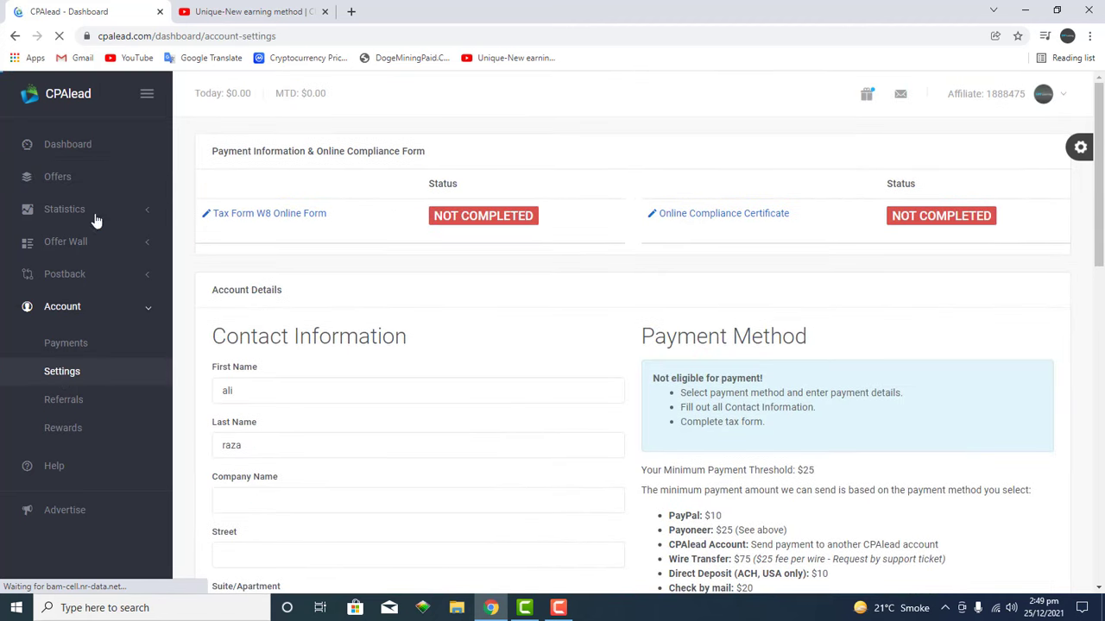
{"action": "scroll", "coordinate": [553, 251], "scroll_direction": "down", "scroll_amount": 1}
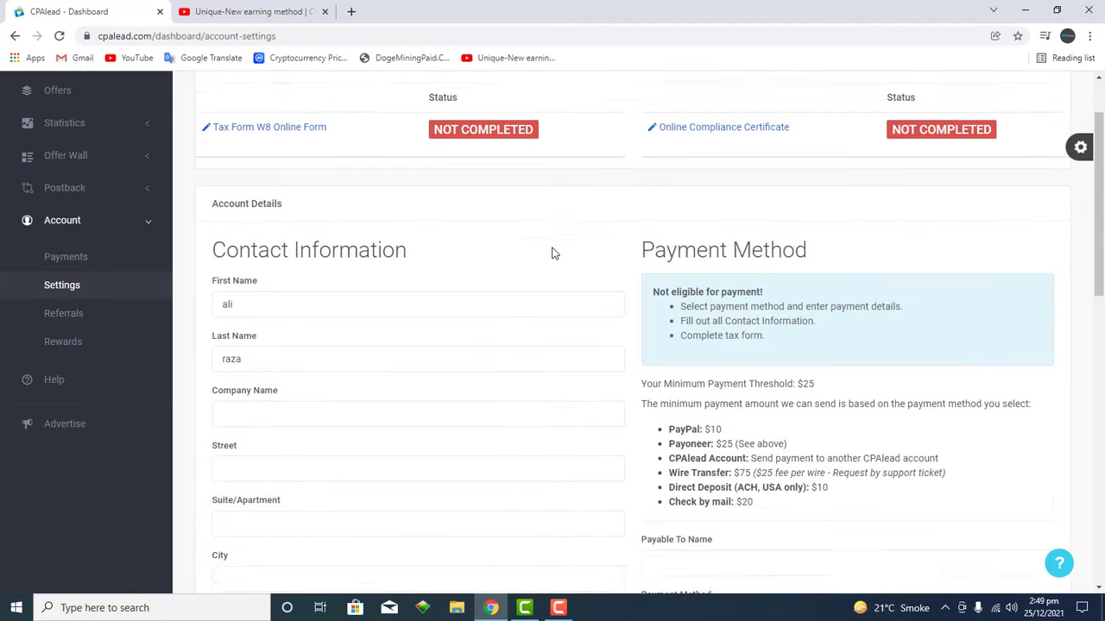
{"action": "scroll", "coordinate": [553, 250], "scroll_direction": "down", "scroll_amount": 1}
{"action": "left_click_drag", "start_coordinate": [214, 130], "coordinate": [424, 135]}
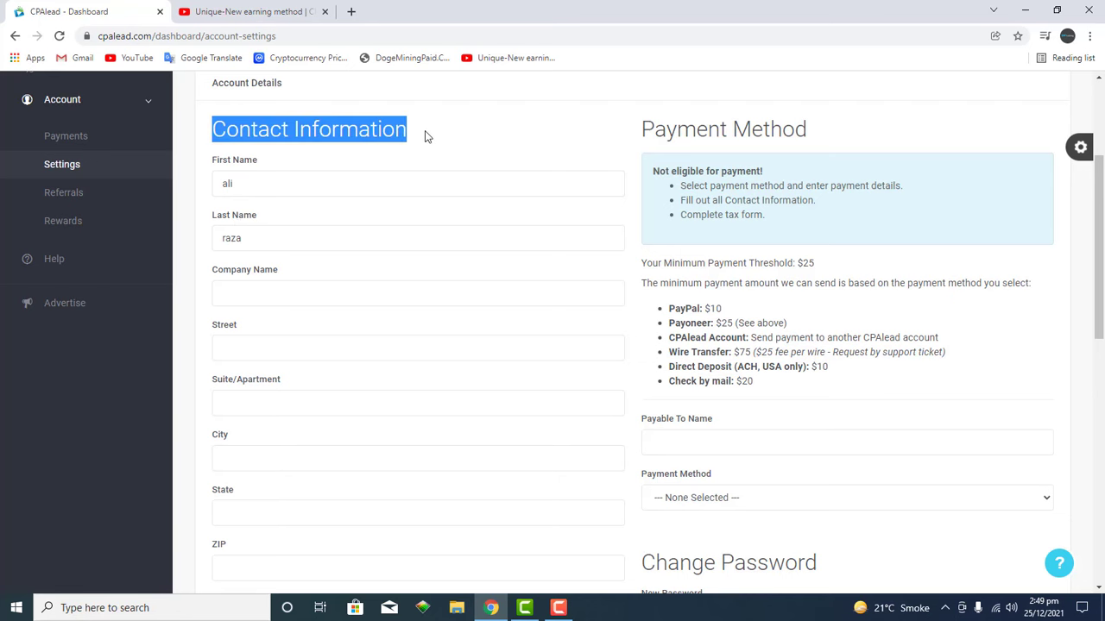
{"action": "left_click", "coordinate": [450, 147]}
{"action": "scroll", "coordinate": [292, 291], "scroll_direction": "down", "scroll_amount": 1}
{"action": "scroll", "coordinate": [292, 290], "scroll_direction": "down", "scroll_amount": 2}
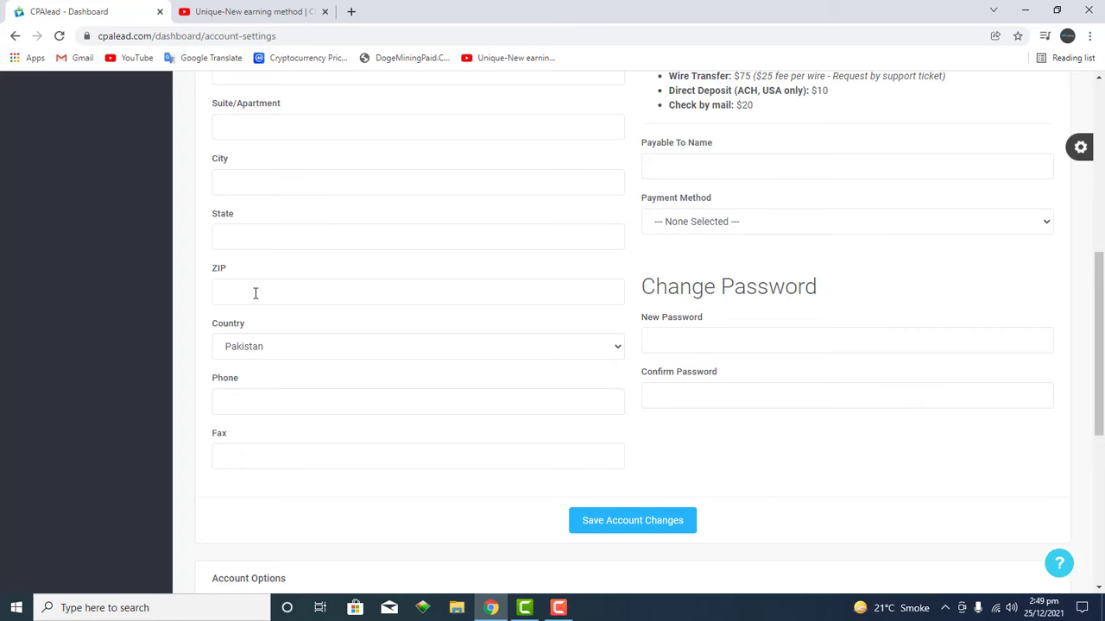
{"action": "scroll", "coordinate": [260, 250], "scroll_direction": "up", "scroll_amount": 2}
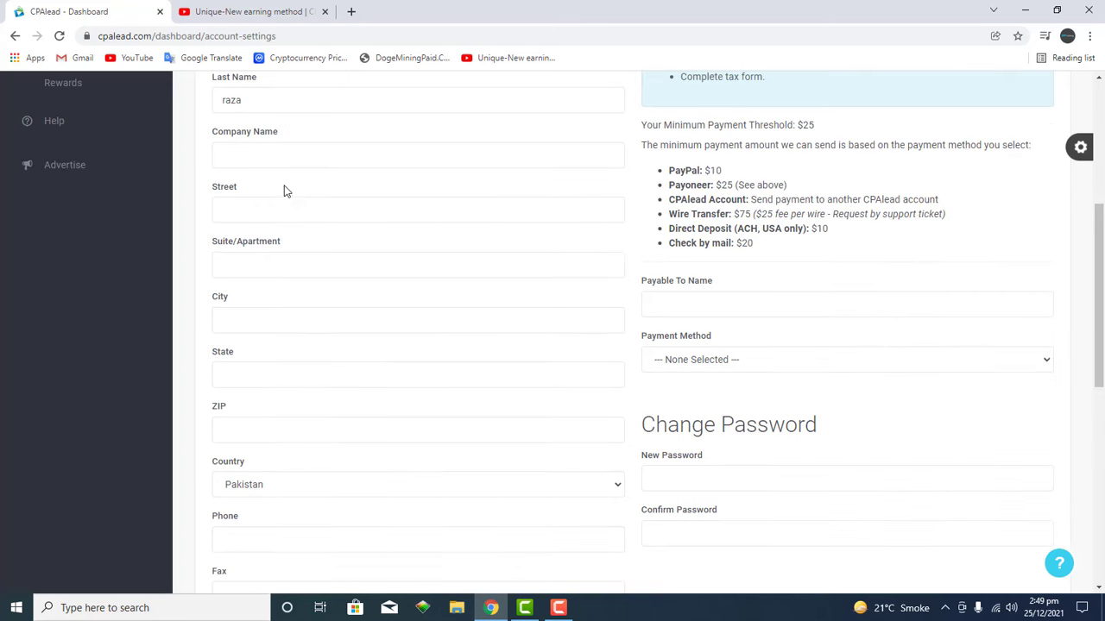
- Review the available payment methods and their minimum payment amounts, leaving the payment method unselected
{"action": "left_click", "coordinate": [682, 296]}
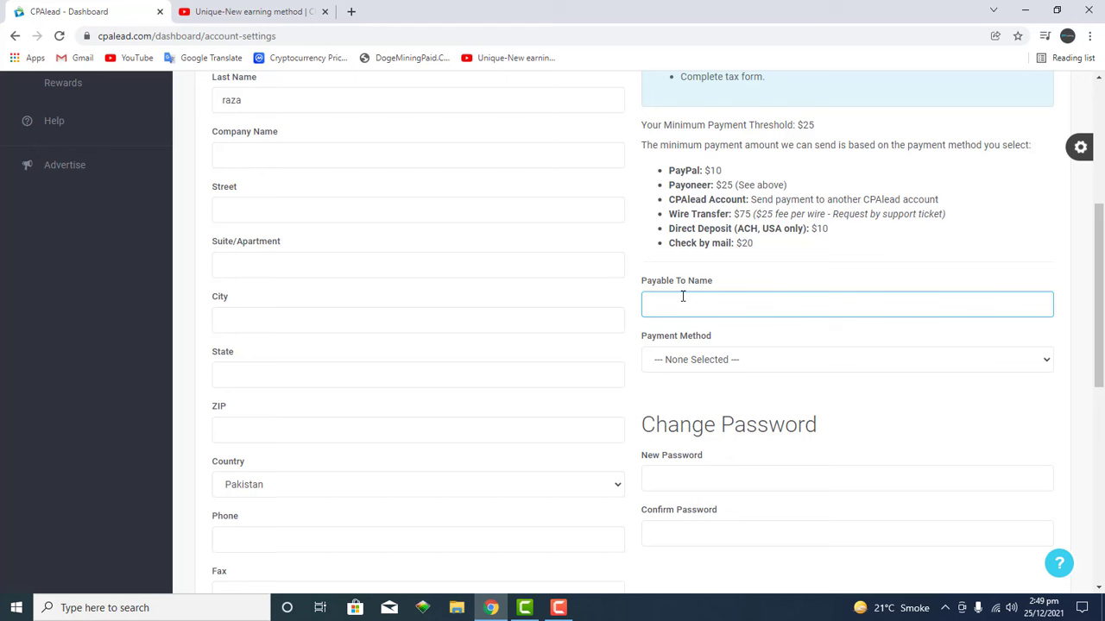
{"action": "left_click", "coordinate": [677, 359]}
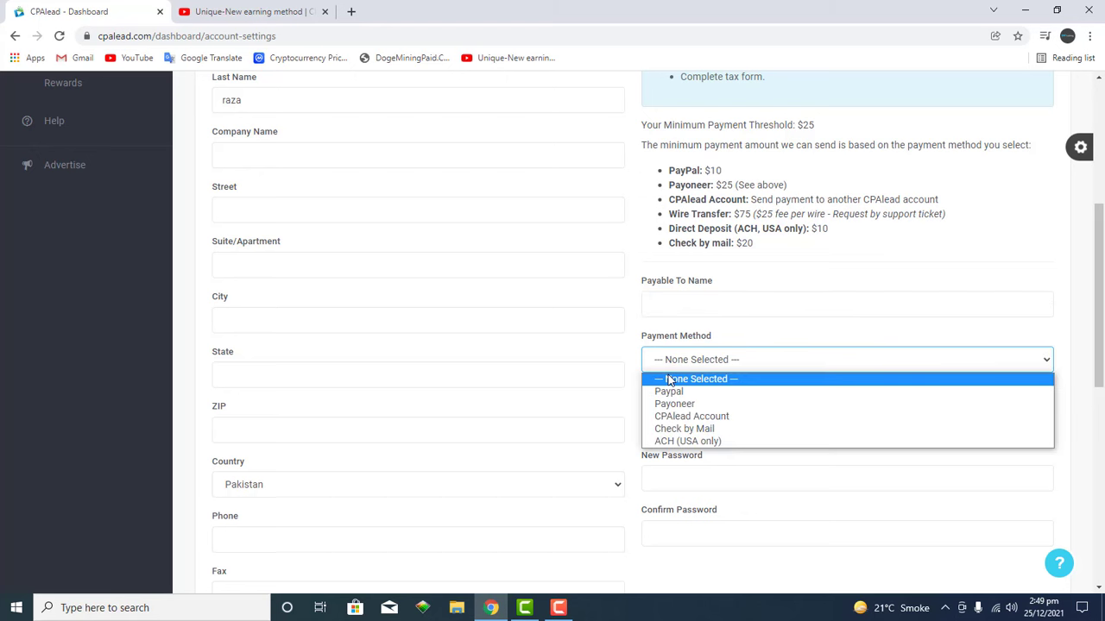
{"action": "left_click", "coordinate": [671, 268]}
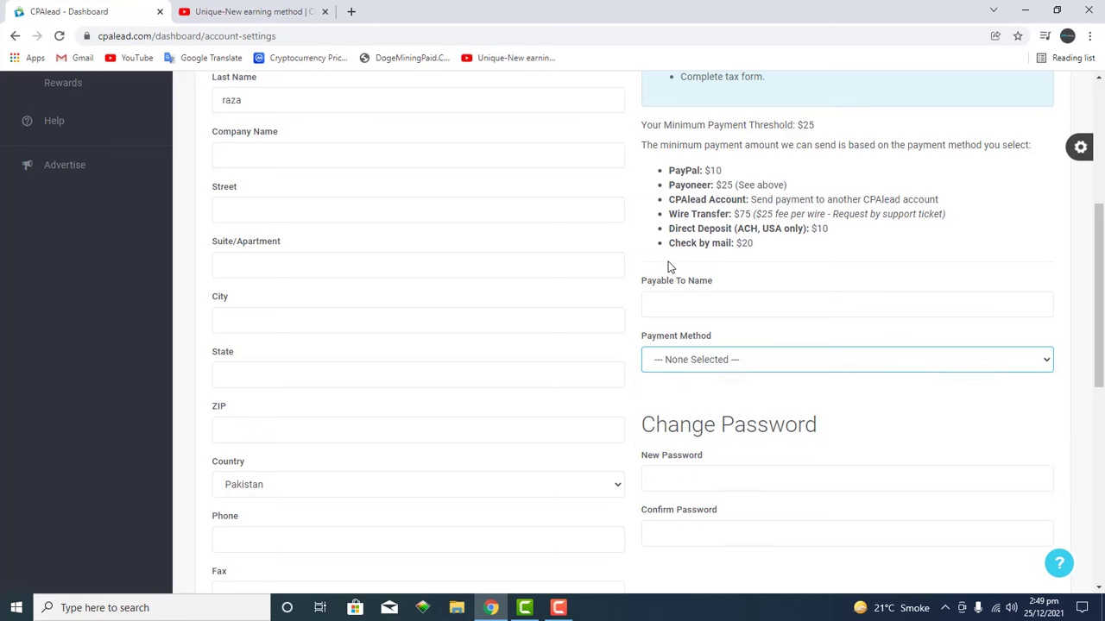
{"action": "left_click_drag", "start_coordinate": [672, 172], "coordinate": [735, 186]}
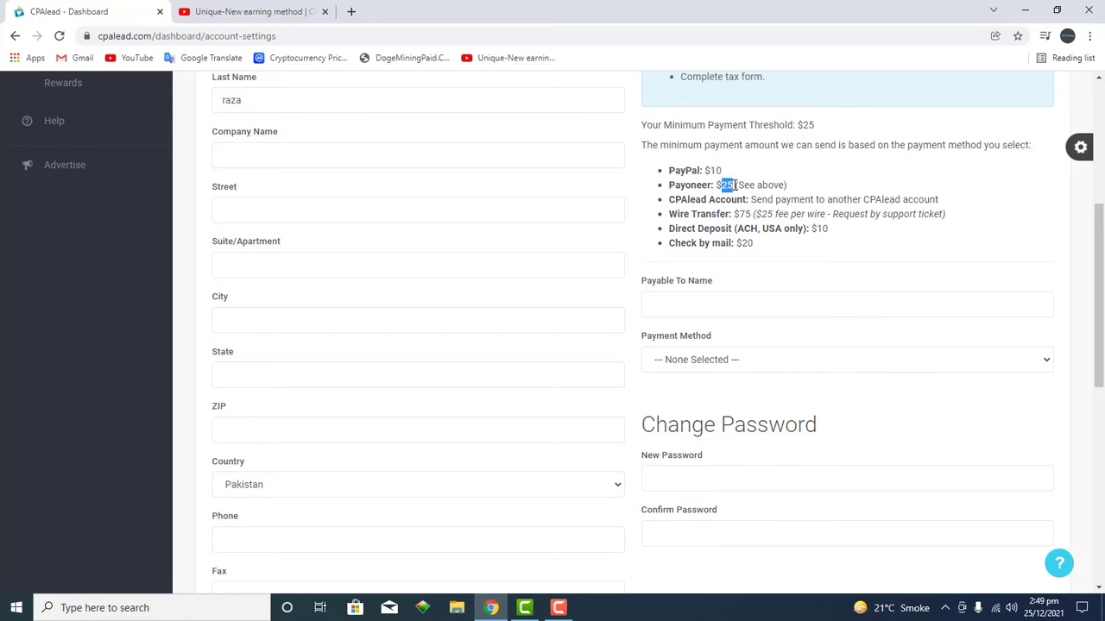
{"action": "left_click", "coordinate": [705, 229]}
- Check the minimum payment threshold at the start of the payment method section and return to the dashboard overview
{"action": "scroll", "coordinate": [370, 288], "scroll_direction": "up", "scroll_amount": 5}
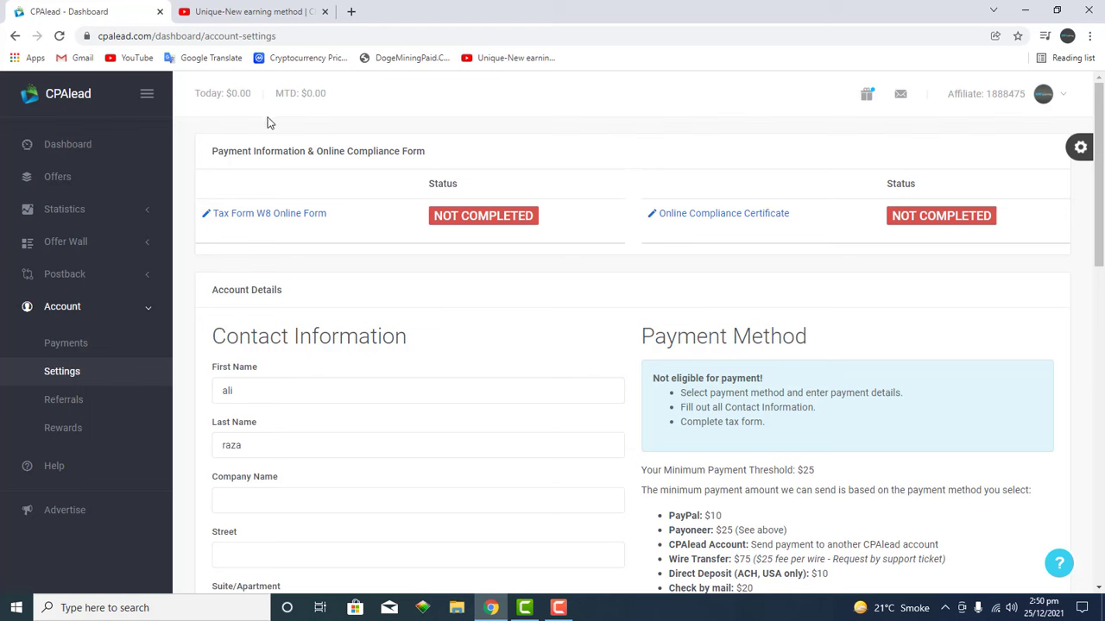
{"action": "double_click", "coordinate": [806, 471]}
{"action": "left_click", "coordinate": [50, 156]}
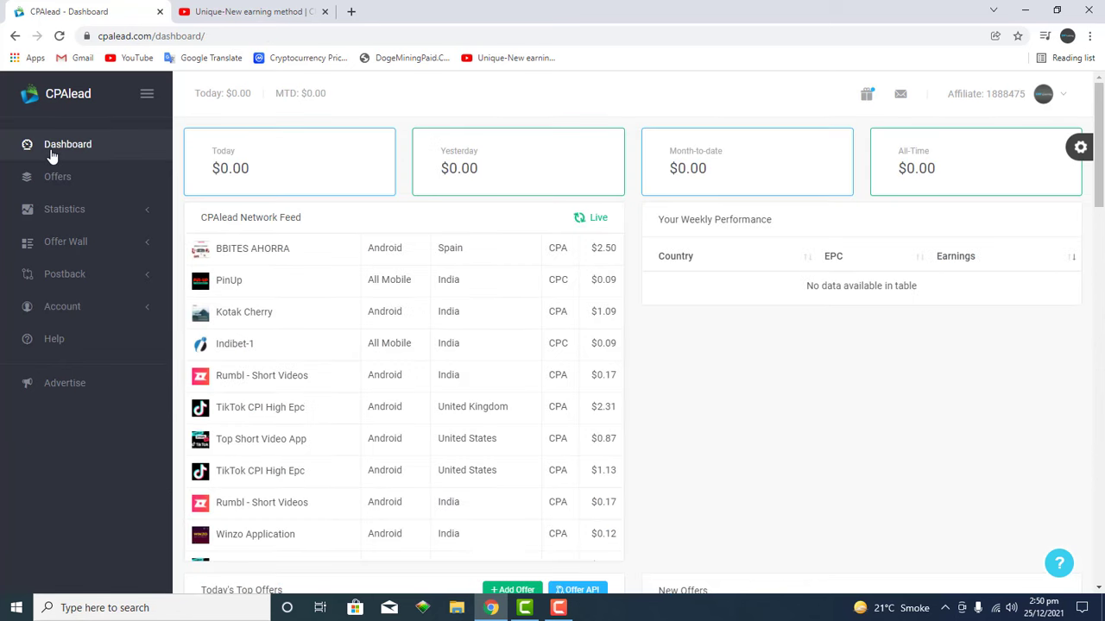